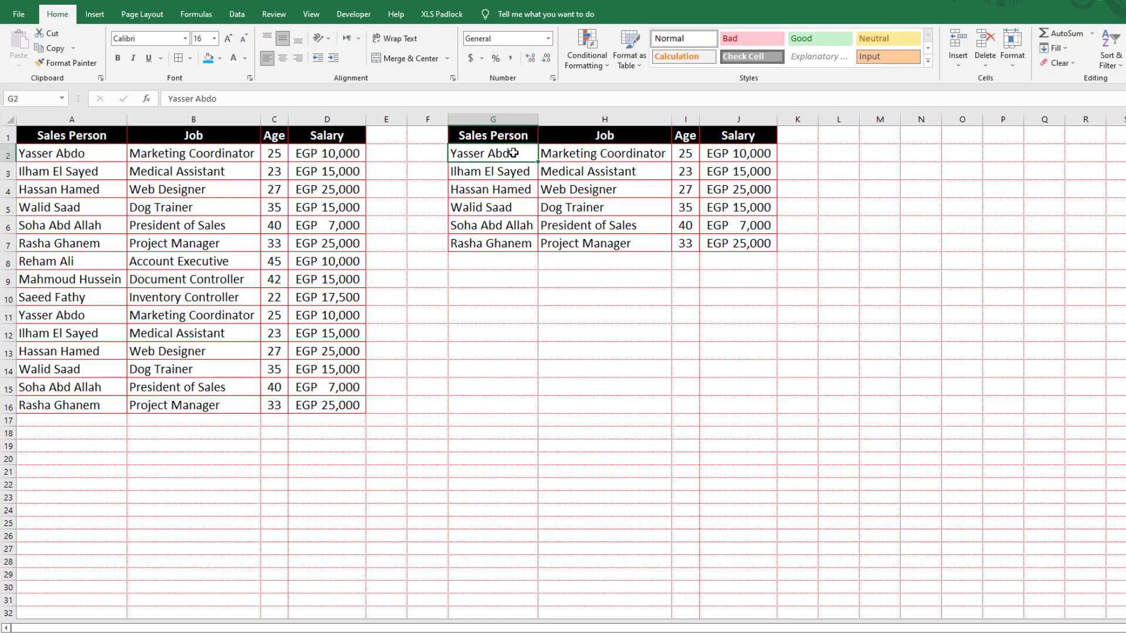
Clear cells G2:J7 with the Delete key, keeping the Sales Person, Job, Age and Salary headers
left_click_drag(491, 153, 739, 235)
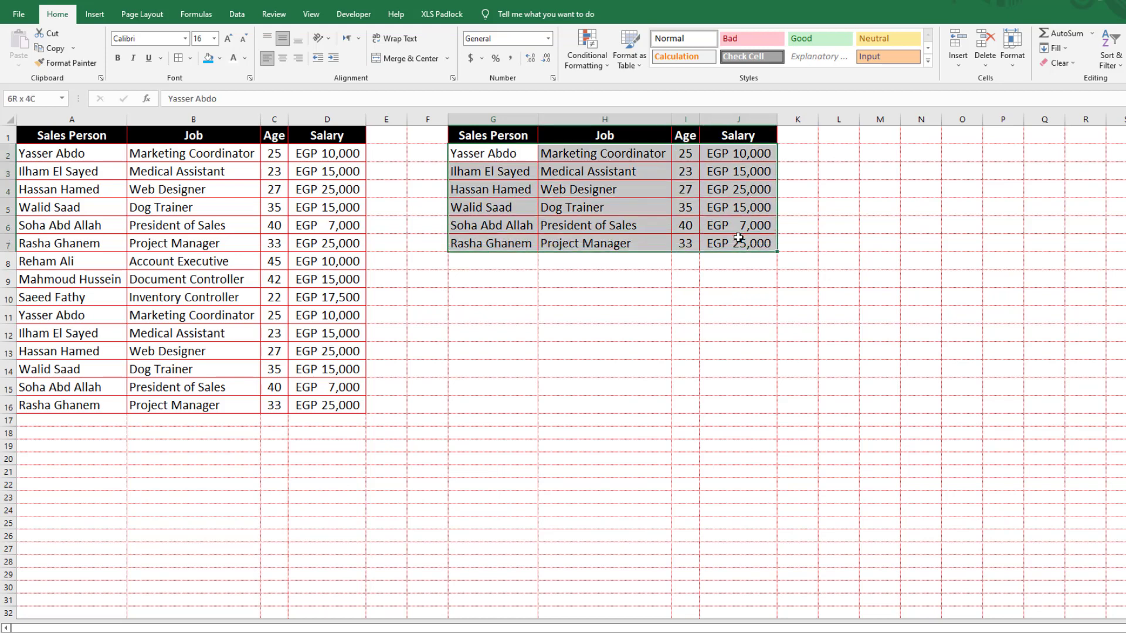
mouse_move(520, 151)
left_mouse_down()
mouse_move(721, 269)
mouse_move(727, 241)
left_mouse_up()
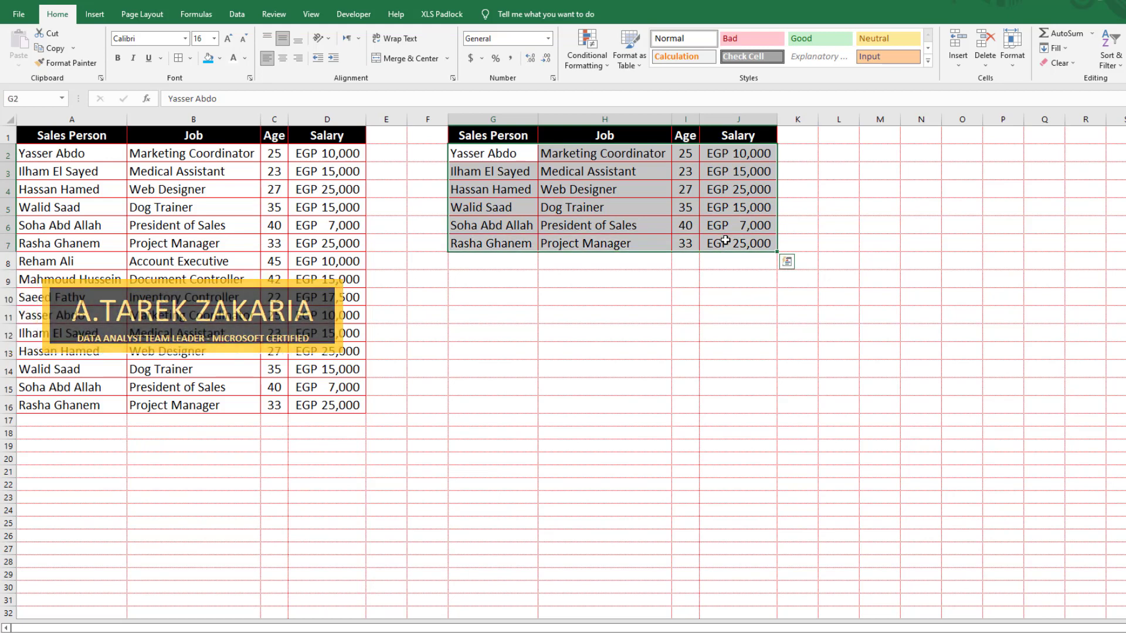
key("Delete")
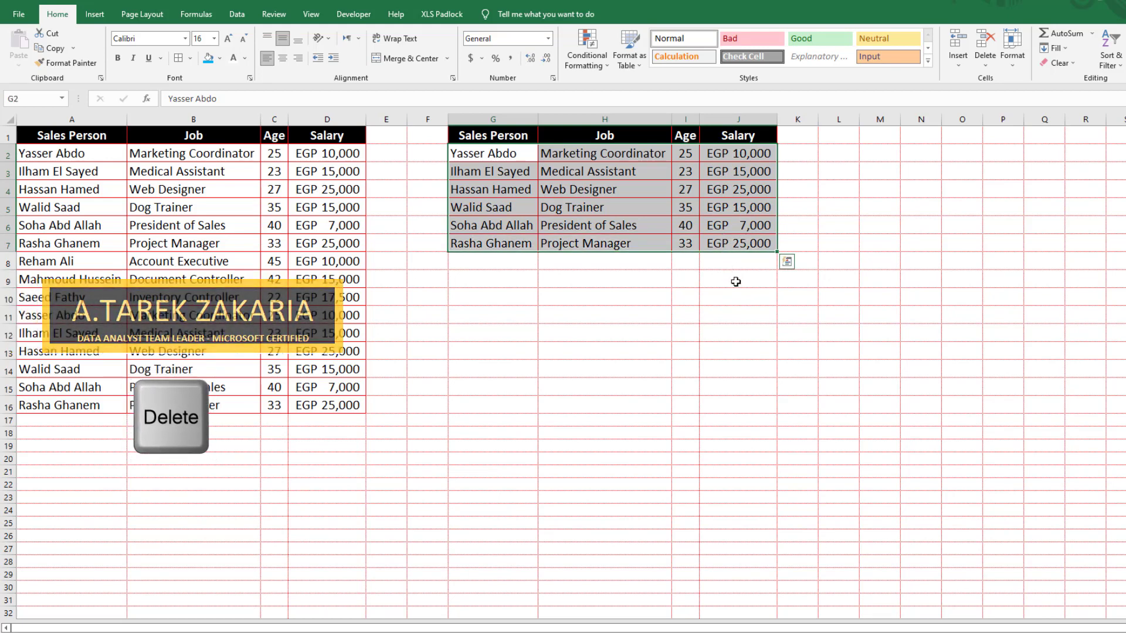
key("Delete")
left_click(694, 262)
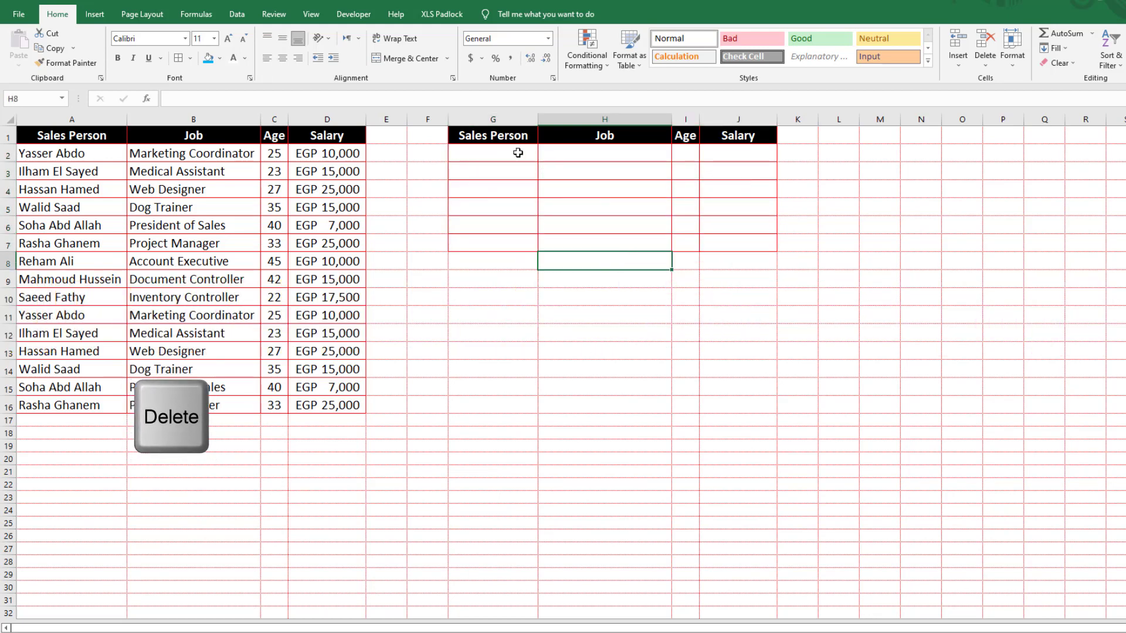
mouse_move(518, 151)
left_mouse_down()
mouse_move(722, 185)
mouse_move(722, 239)
left_mouse_up()
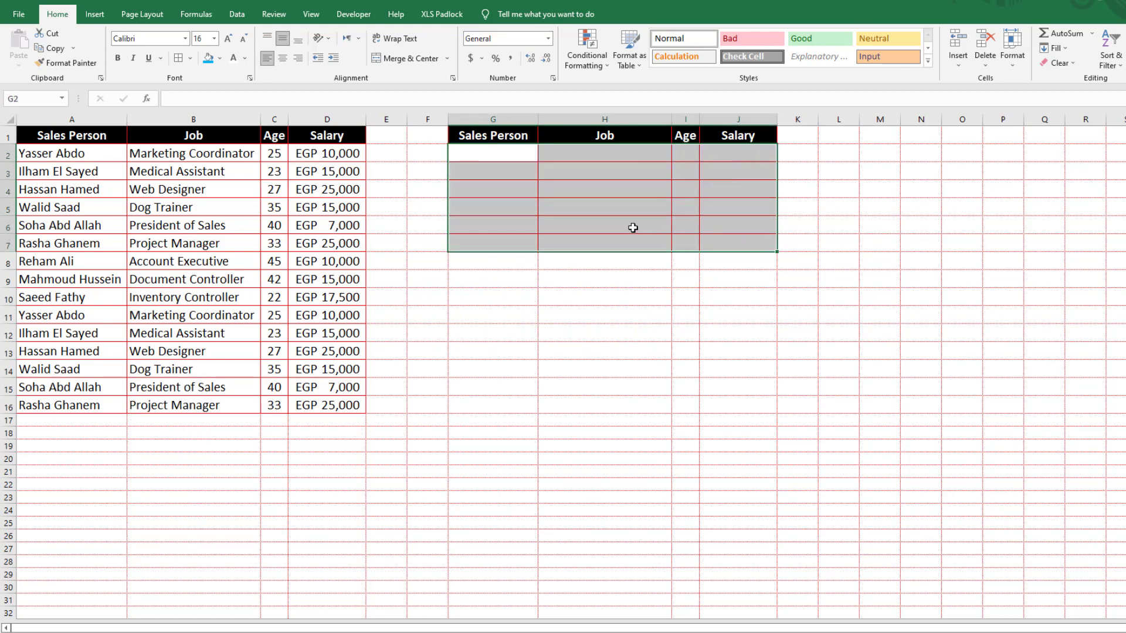
Undo the clearing to restore the G2:J7 data and open the Delete dialog for that range
key("ctrl+z")
left_click_drag(520, 153, 721, 244)
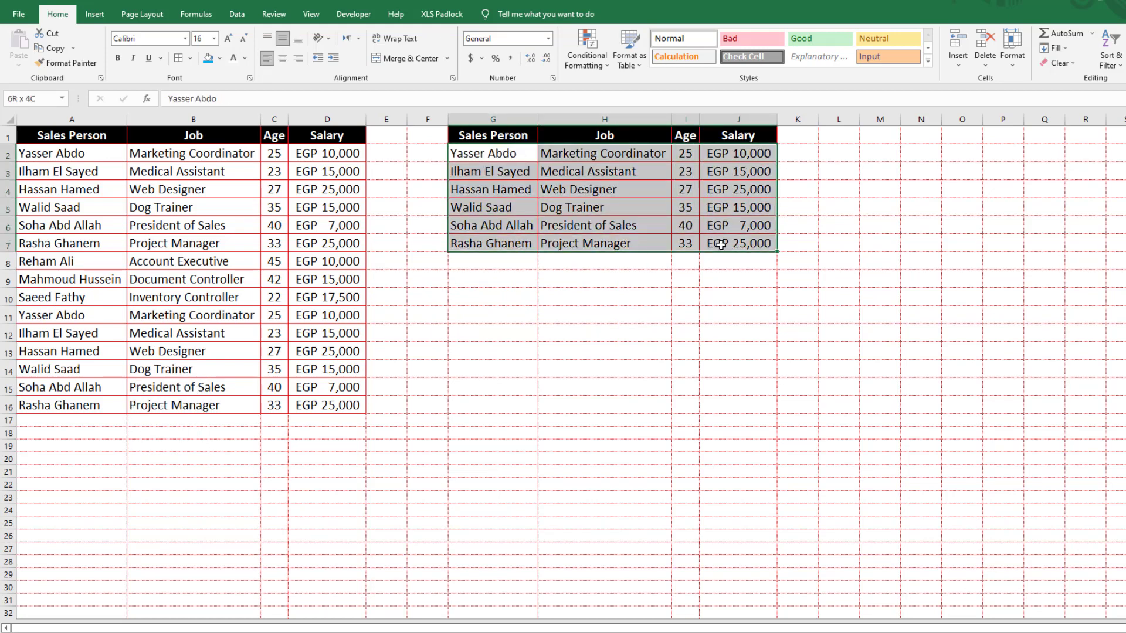
right_click(608, 169)
left_click(652, 310)
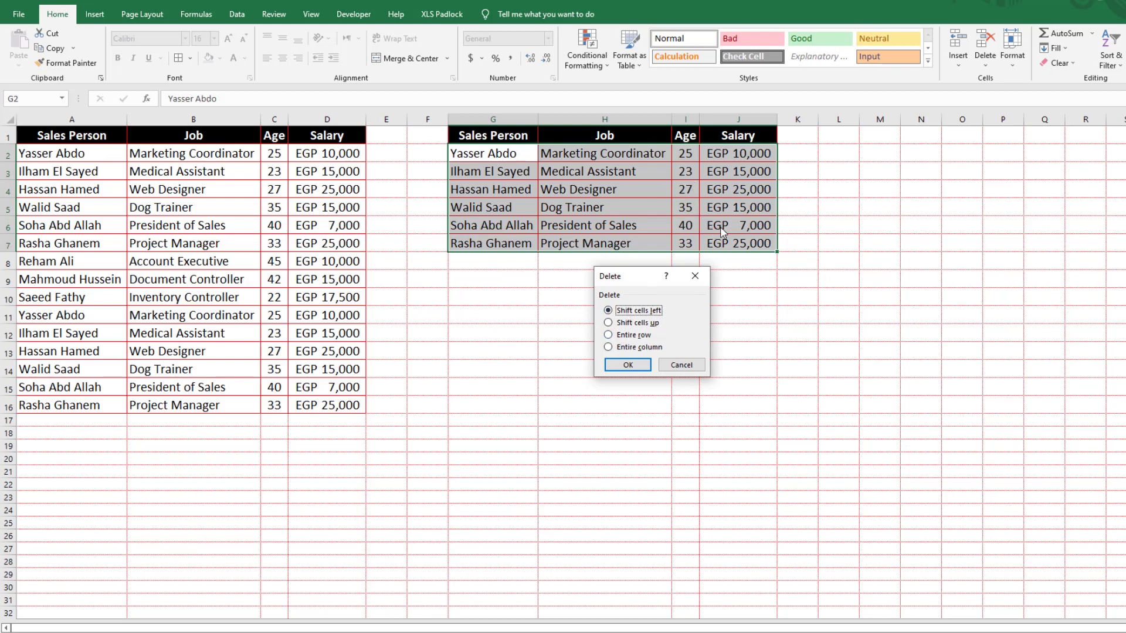
Try the Shift cells up, Entire row and Entire column options, ending back on Shift cells left
left_click(619, 325)
left_click(608, 336)
left_click(609, 349)
left_click(608, 310)
Cancel the Delete dialog and fill L2:S7 with the letter A
left_click(692, 365)
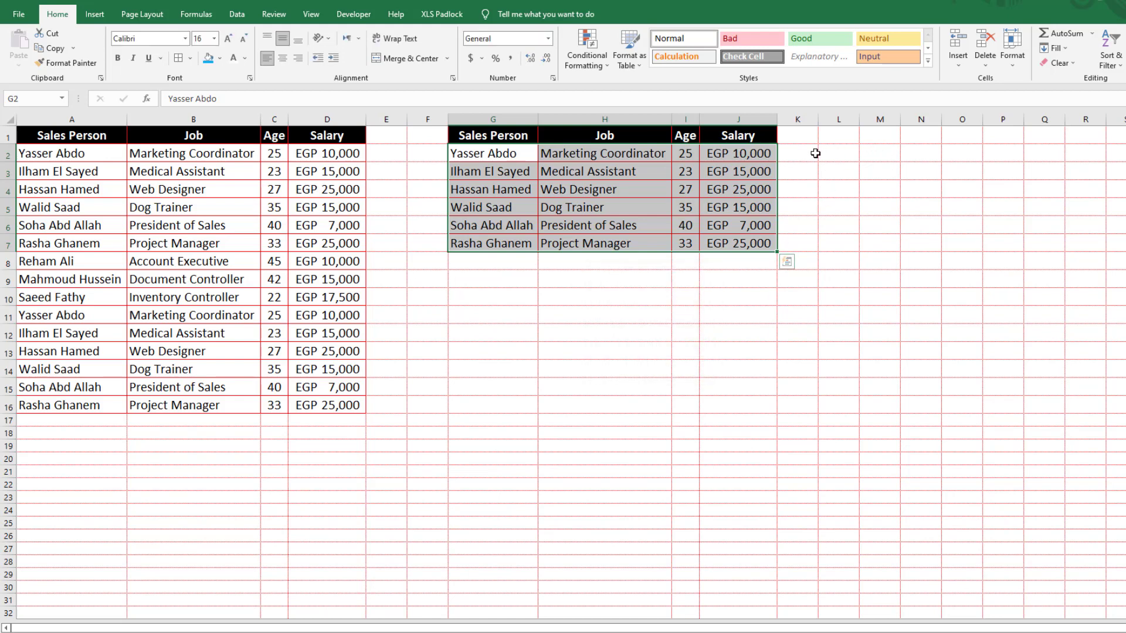
left_click_drag(829, 153, 1111, 242)
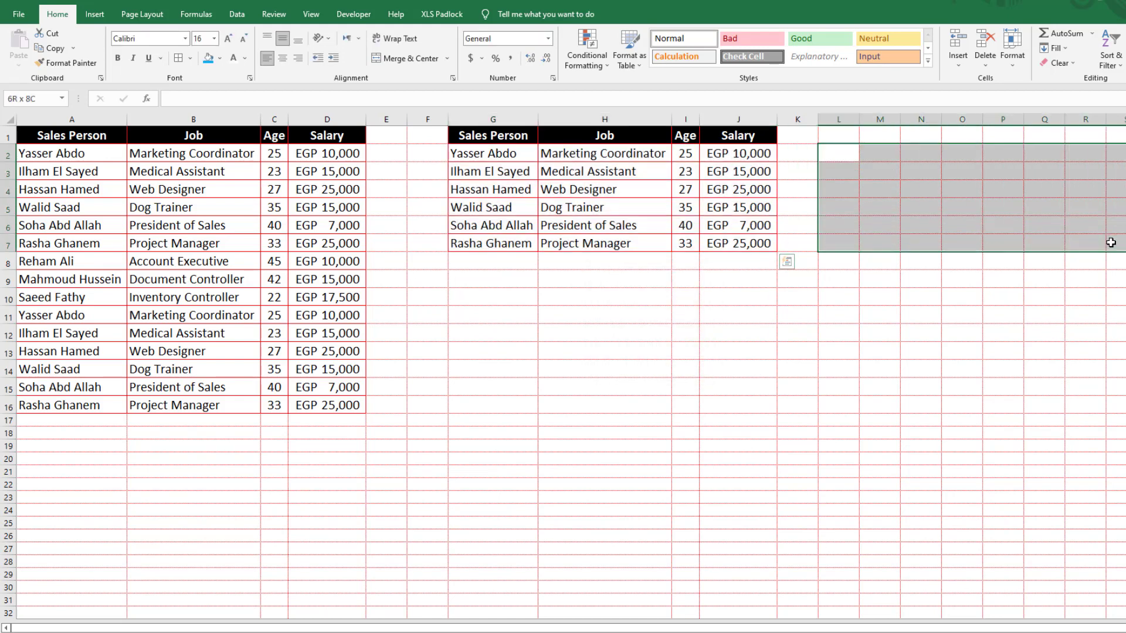
type("A")
key("ctrl+Return")
Delete G2:J7 with Shift cells left so the A values move into the table
left_click(893, 192)
left_click_drag(519, 151, 722, 241)
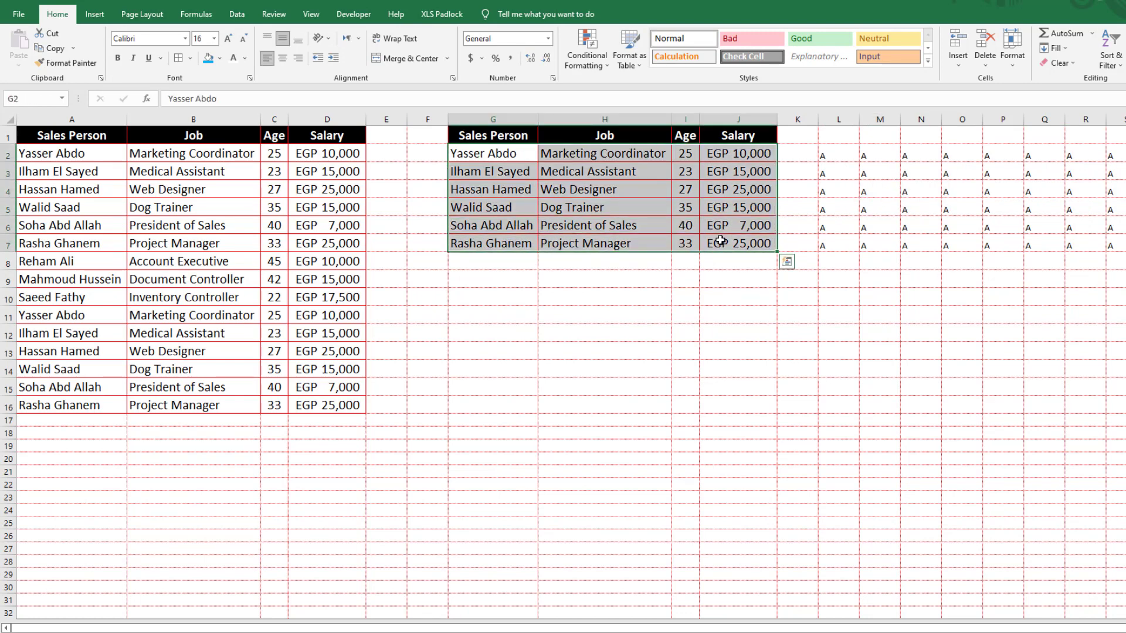
right_click(720, 241)
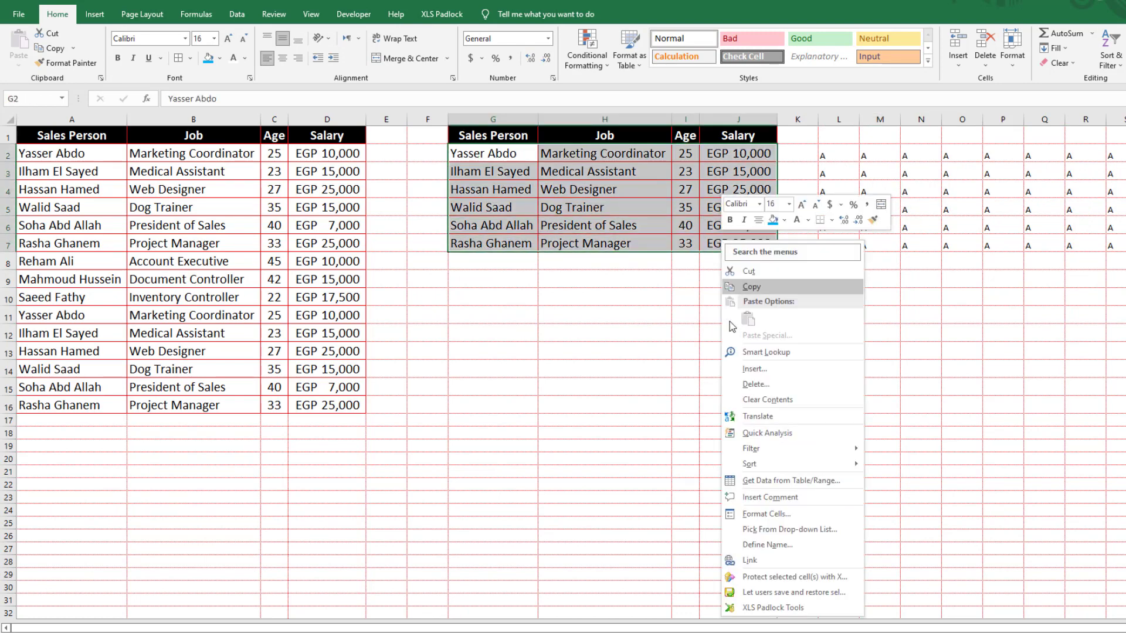
left_click(751, 384)
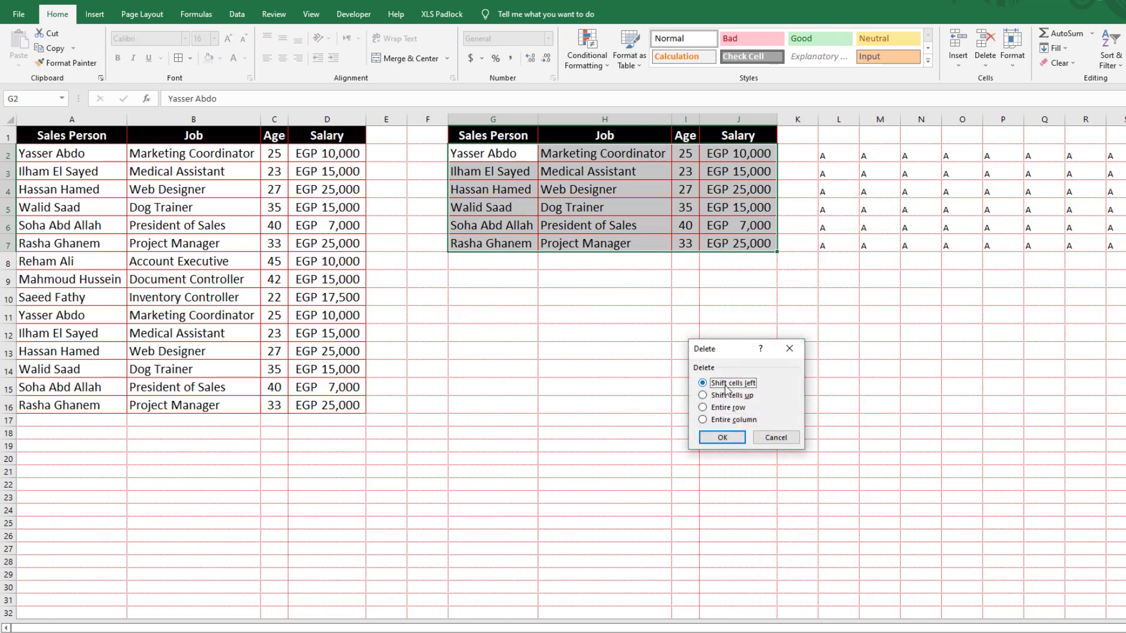
left_click(723, 438)
left_click_drag(950, 160, 595, 234)
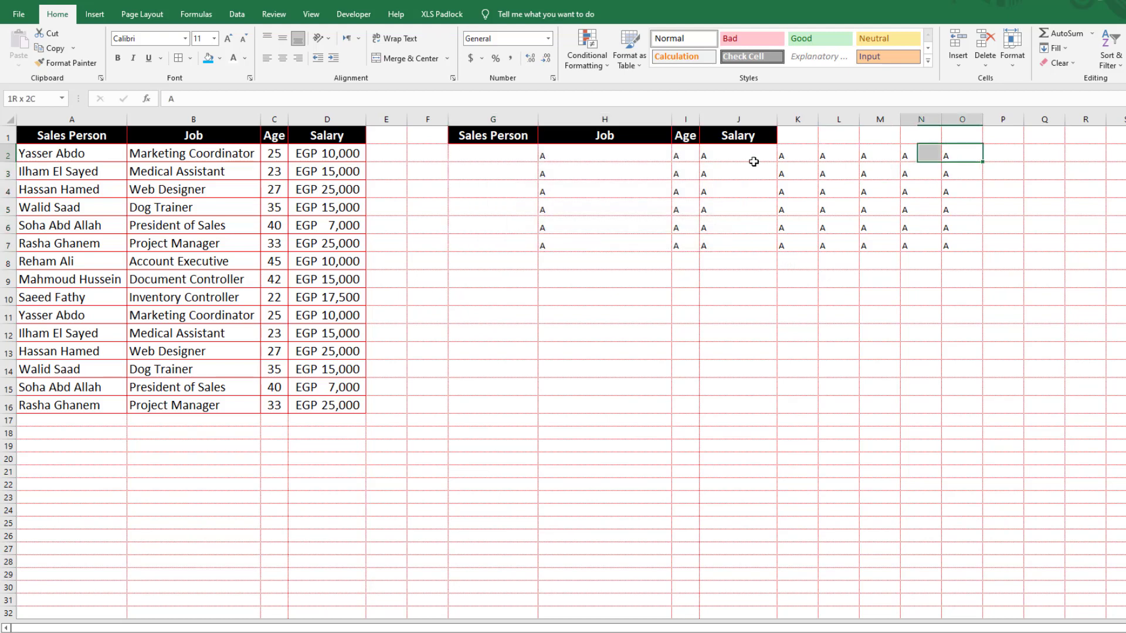
left_click_drag(489, 162, 744, 246)
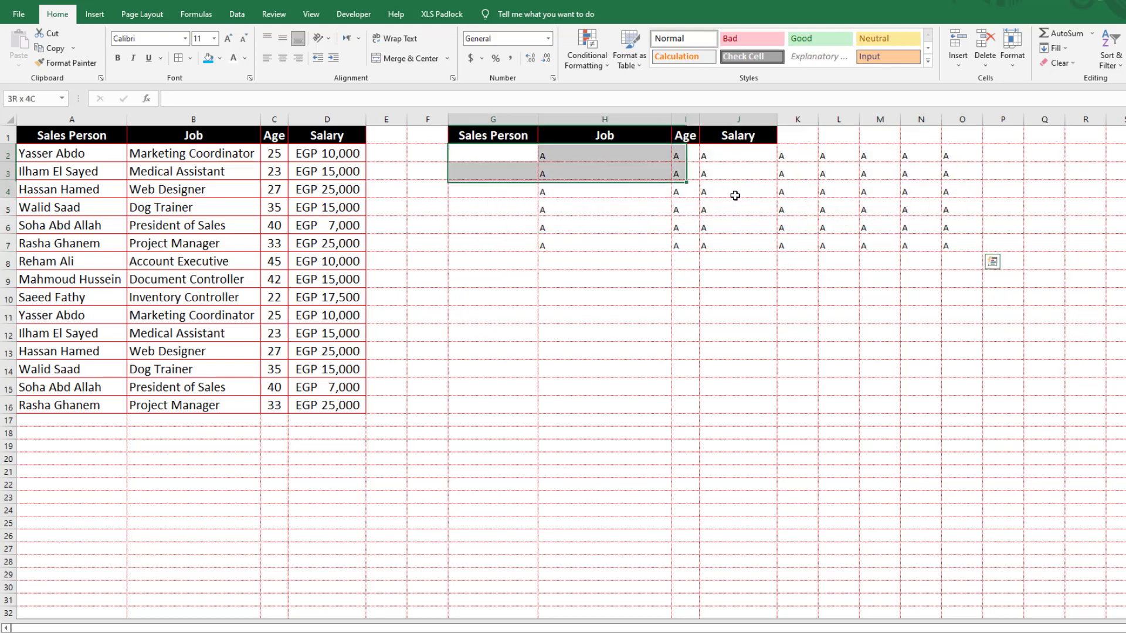
Restore the G2:J7 data and fill G9:J13 below the table with the letter A
key("ctrl+plus")
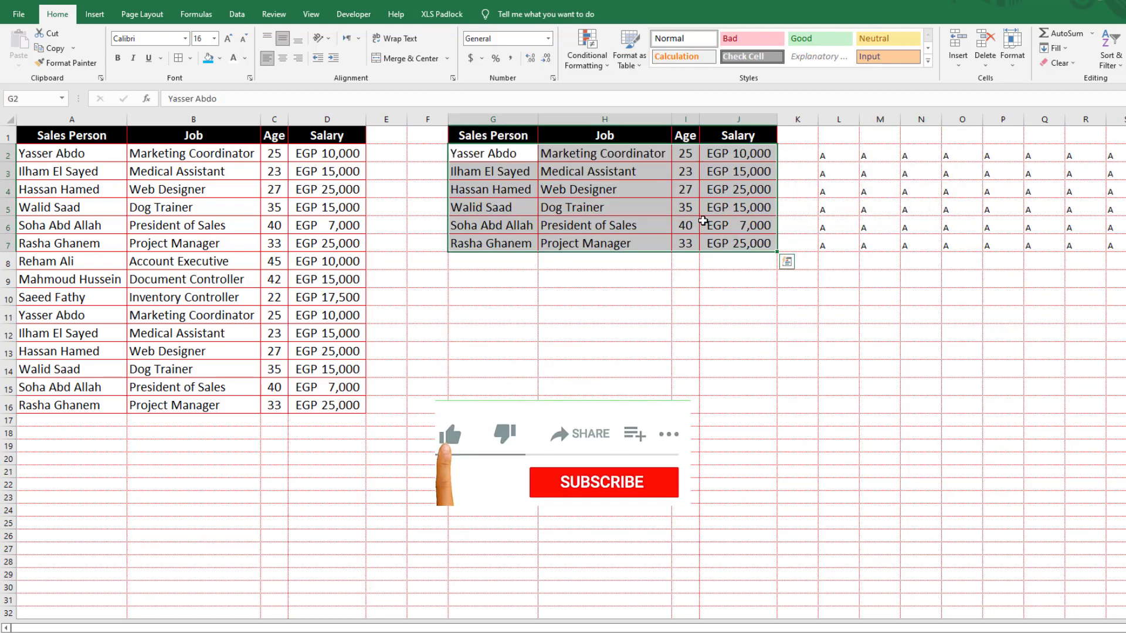
right_click(698, 209)
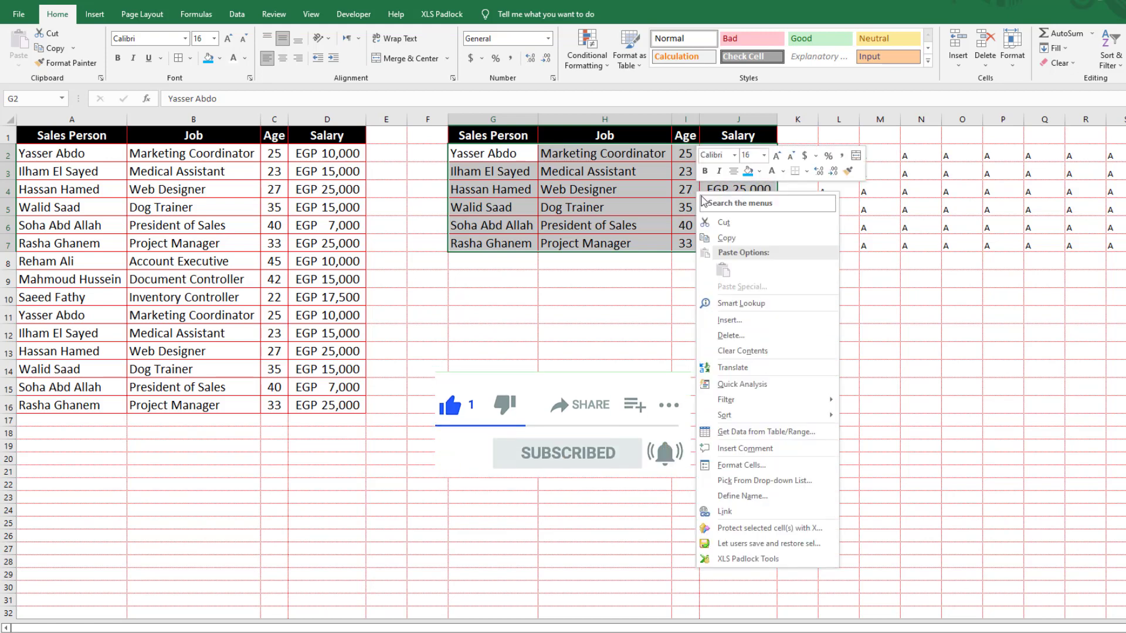
left_click(716, 339)
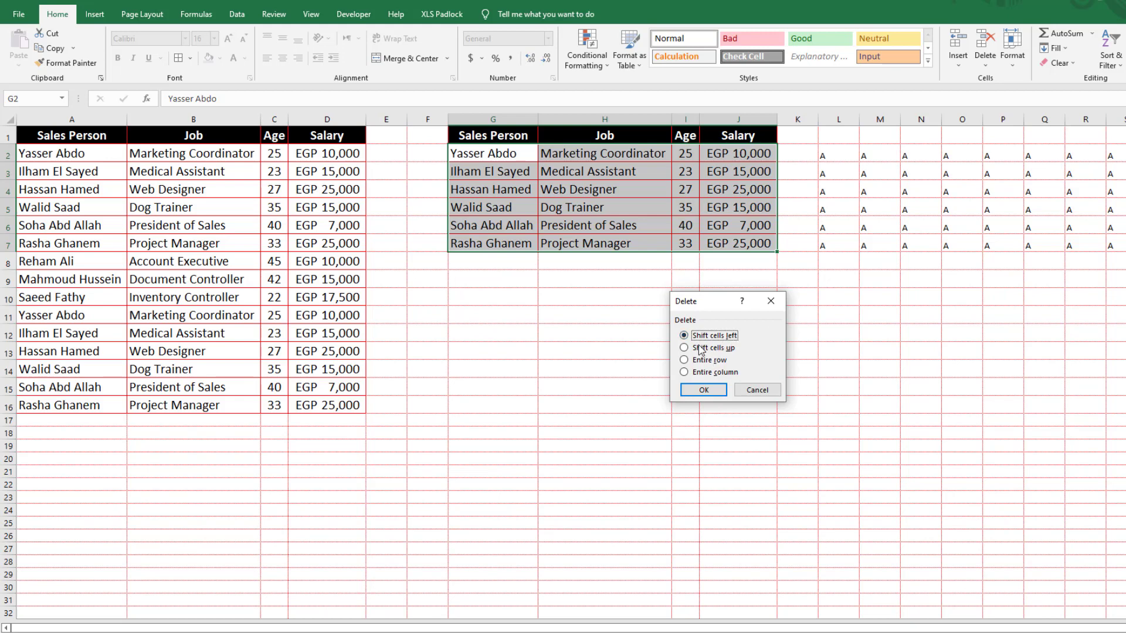
left_click(774, 303)
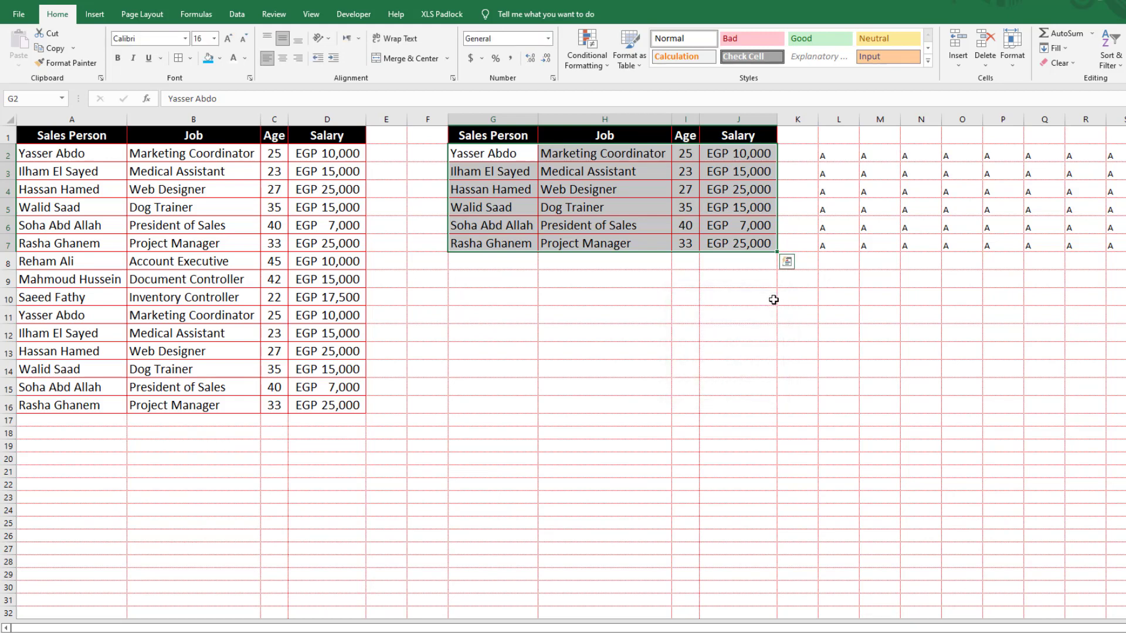
mouse_move(502, 279)
left_mouse_down()
mouse_move(711, 302)
mouse_move(717, 350)
left_mouse_up()
type("A")
key("ctrl+Return")
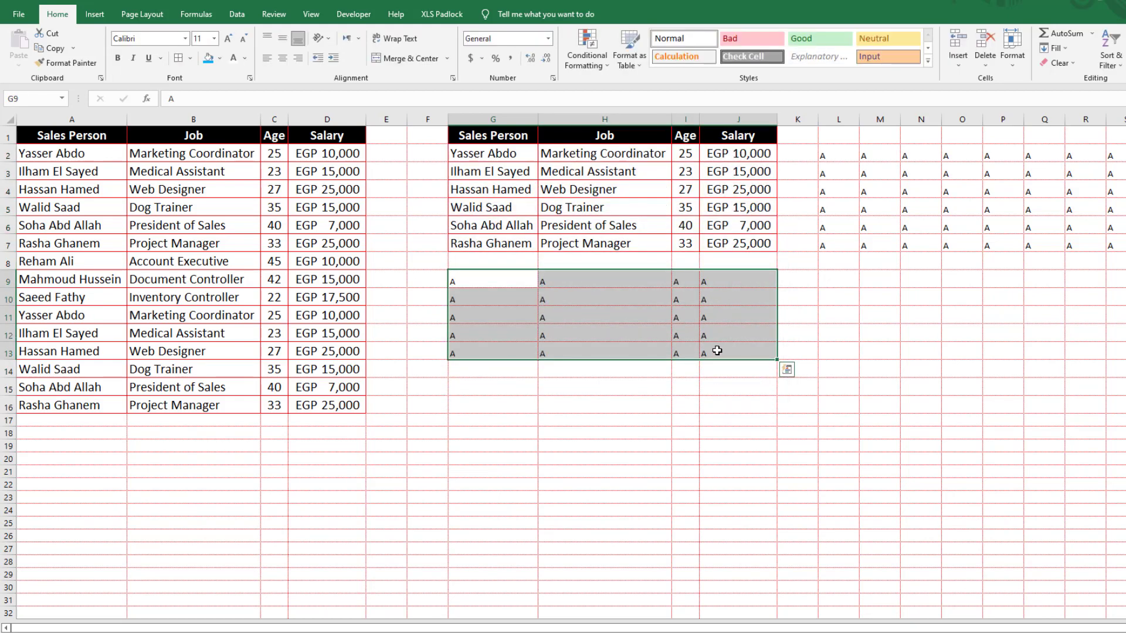
Delete G2:J7 with Shift cells up so the A cells move up, then undo it
left_click_drag(493, 151, 736, 242)
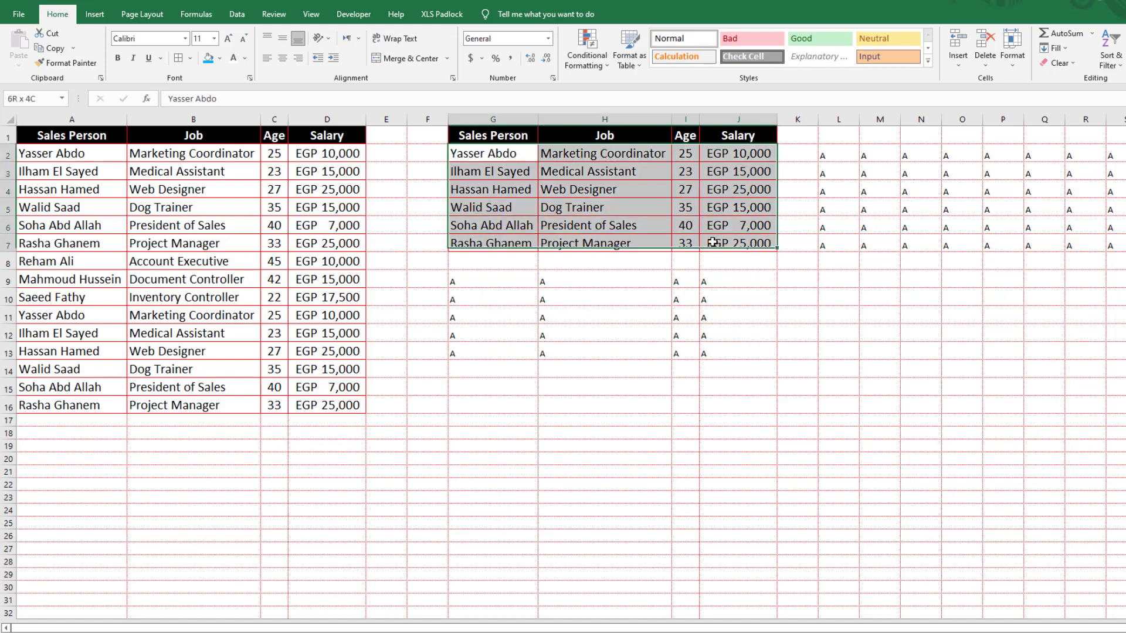
right_click(668, 214)
left_click(718, 360)
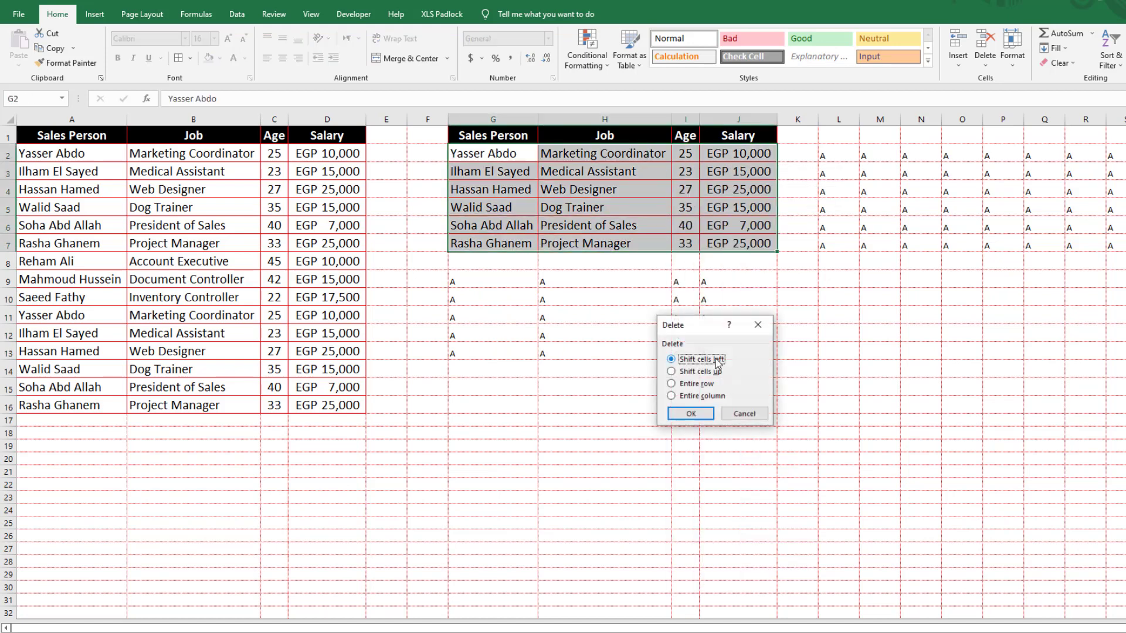
left_click(701, 374)
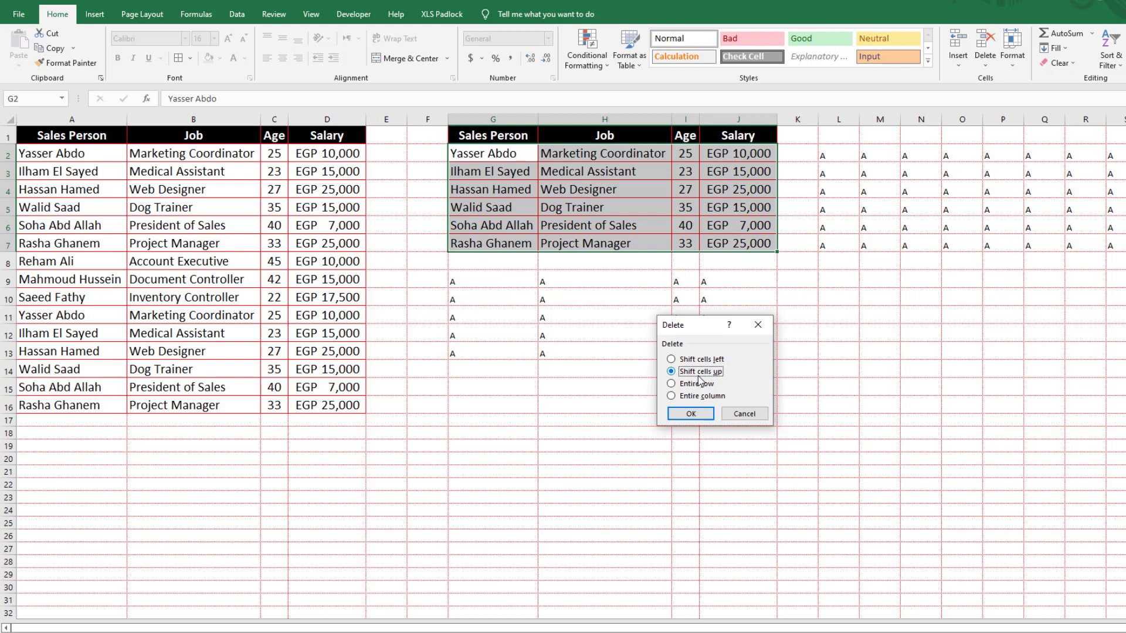
left_click(690, 414)
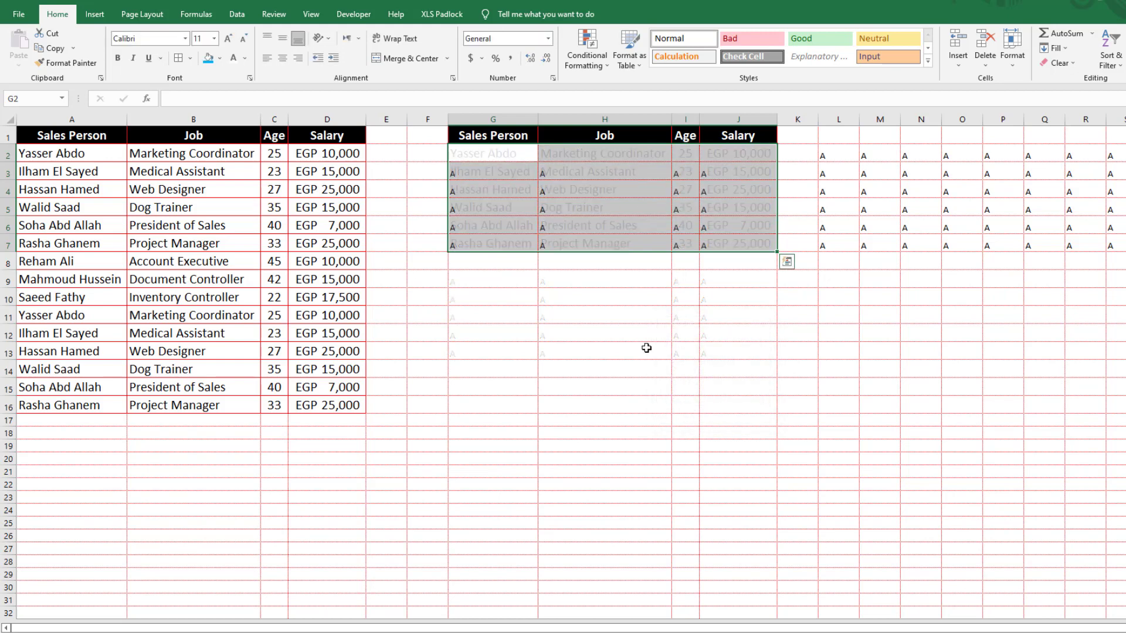
left_click_drag(518, 173, 734, 245)
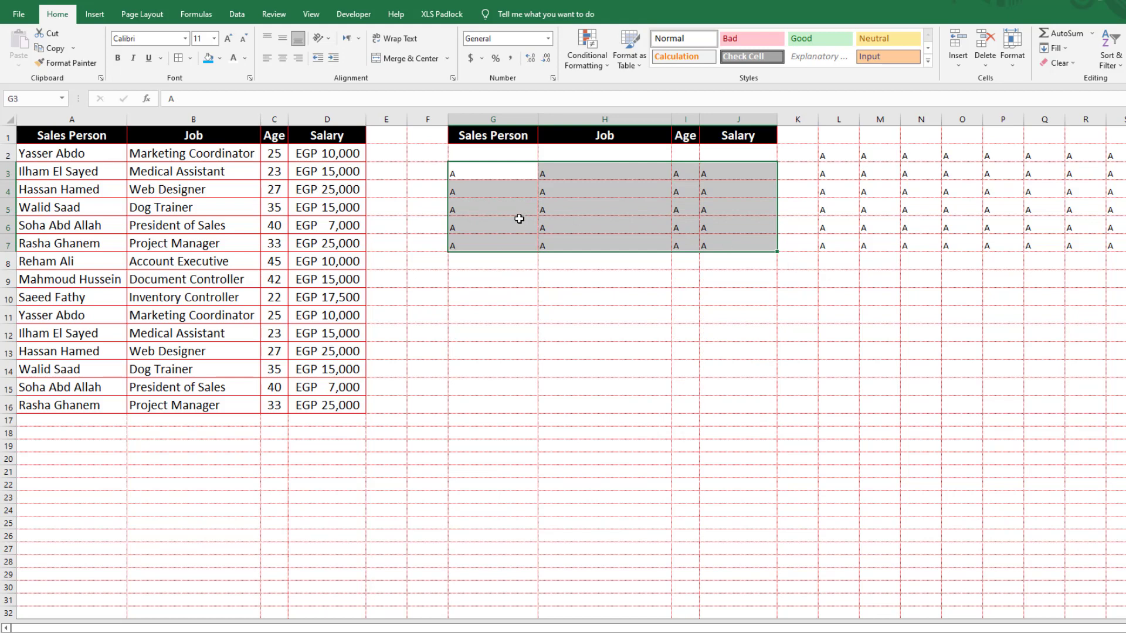
key("ctrl+z")
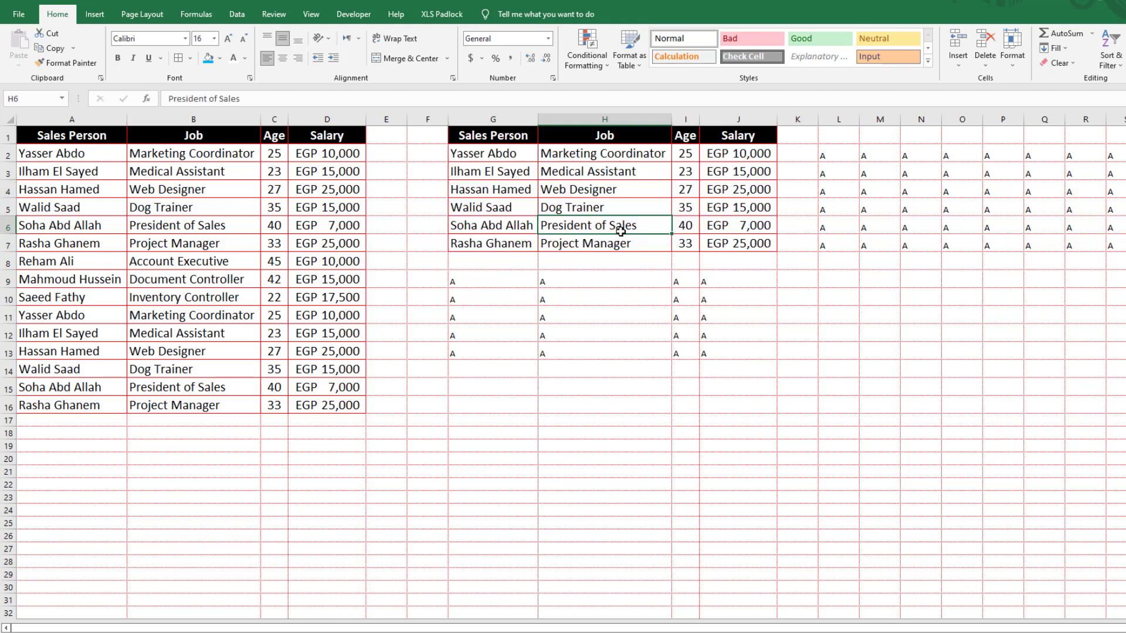
left_click_drag(487, 282, 720, 354)
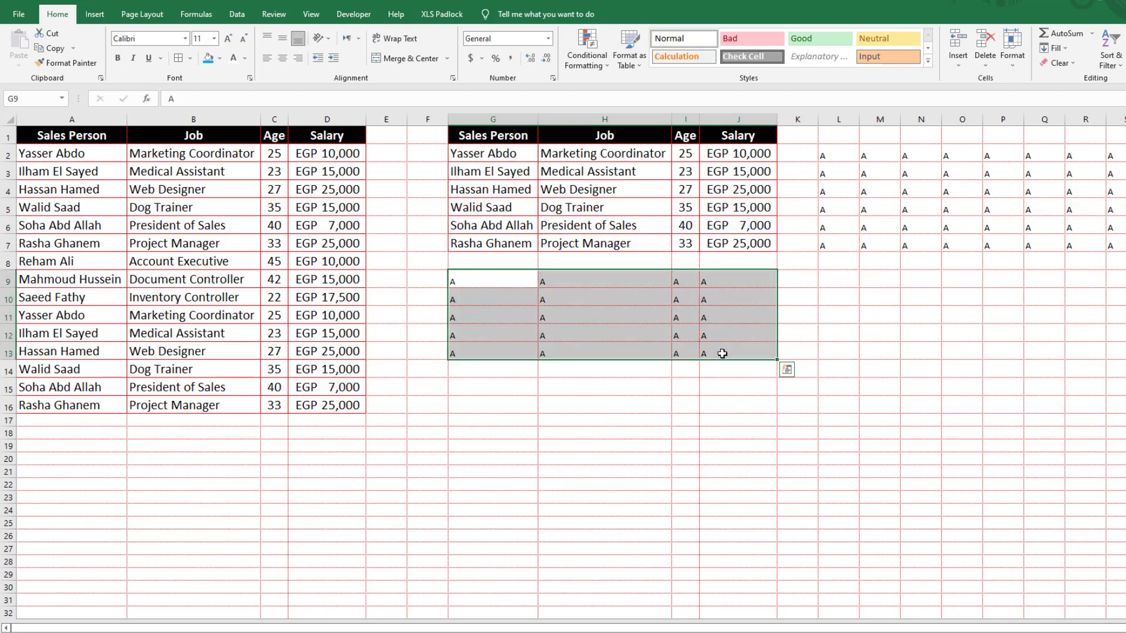
key("Delete")
left_click_drag(821, 156, 1087, 250)
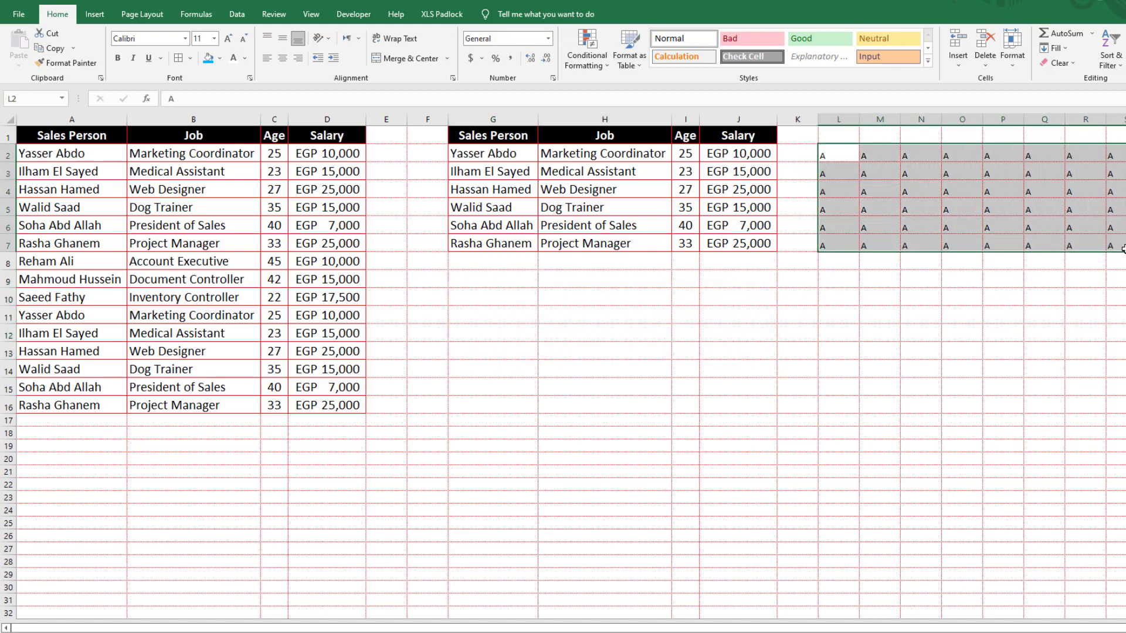
key("ctrl+z")
left_click(740, 119)
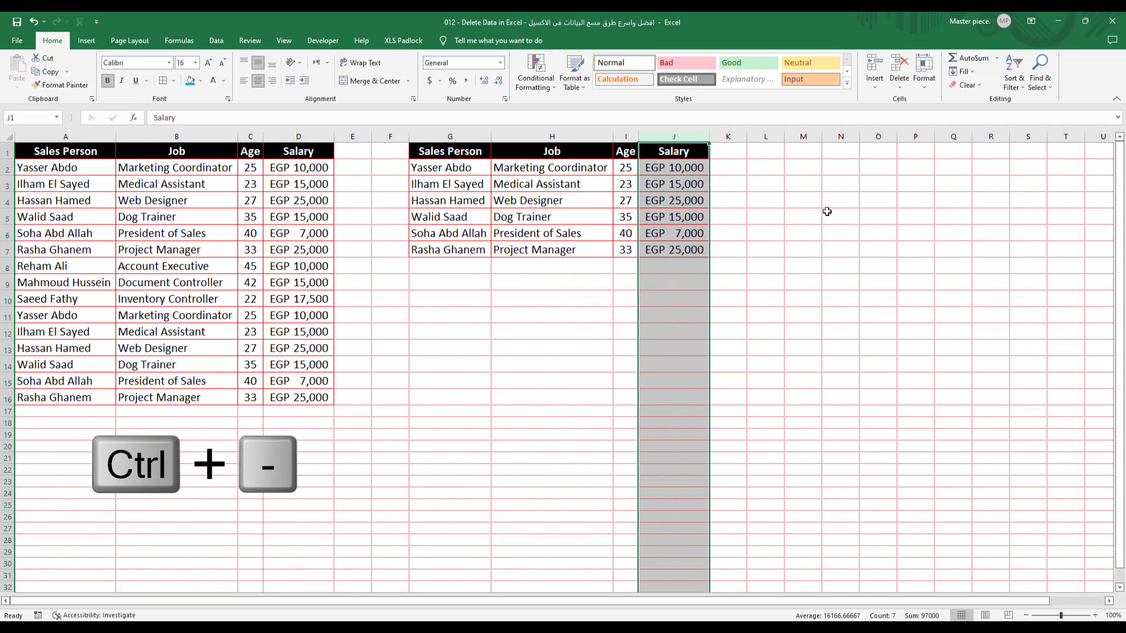
key("ctrl+minus")
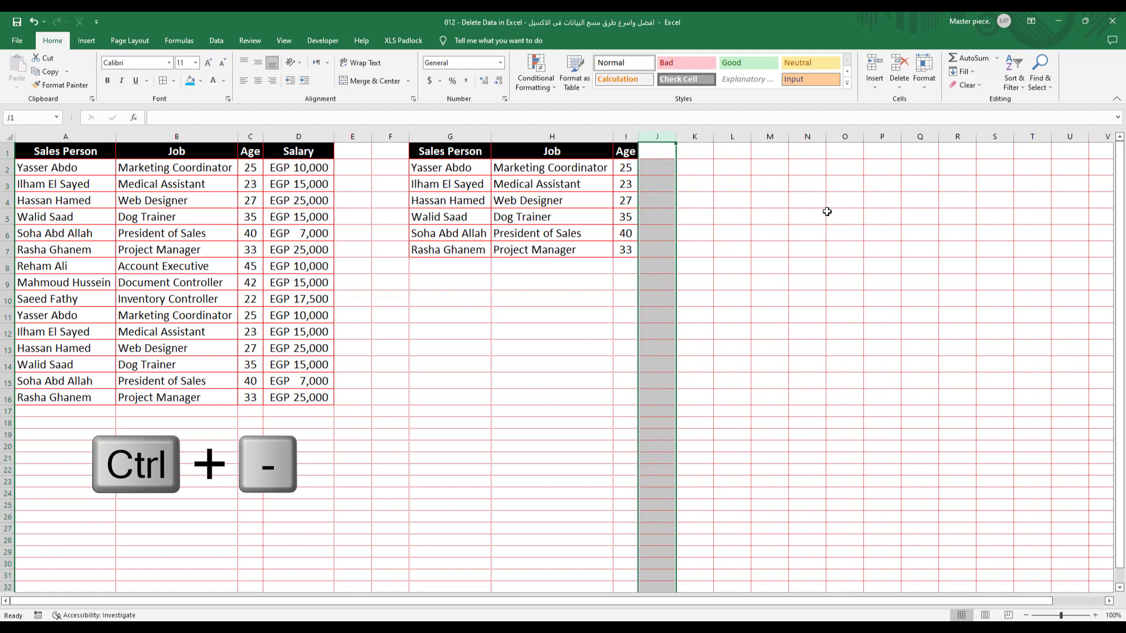
key("ctrl+z")
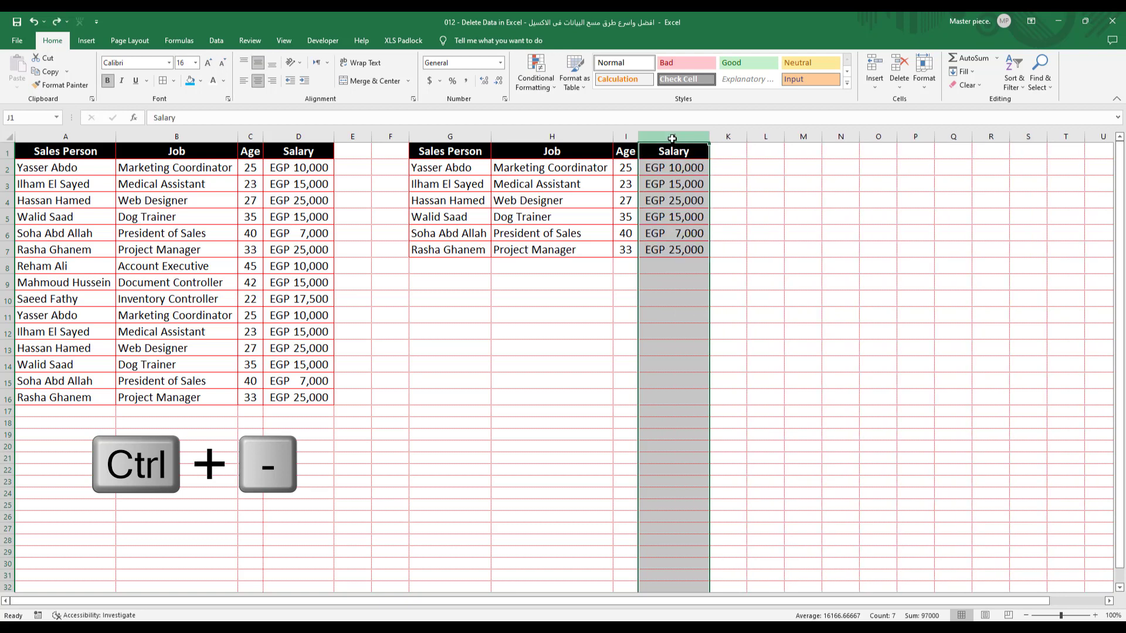
left_click(553, 138)
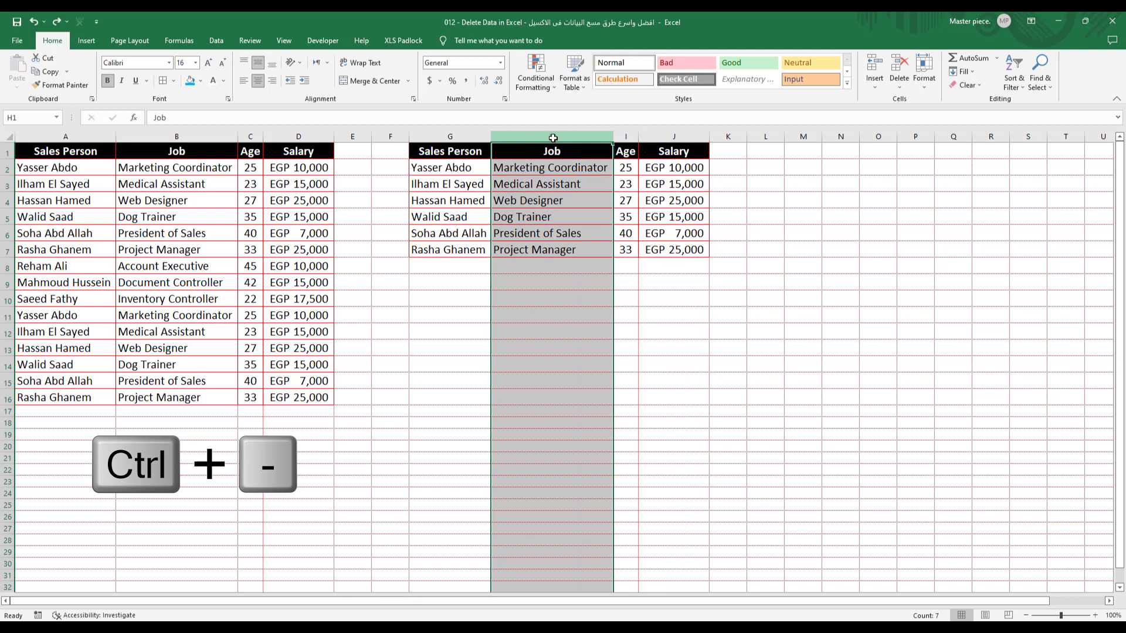
key("ctrl+minus")
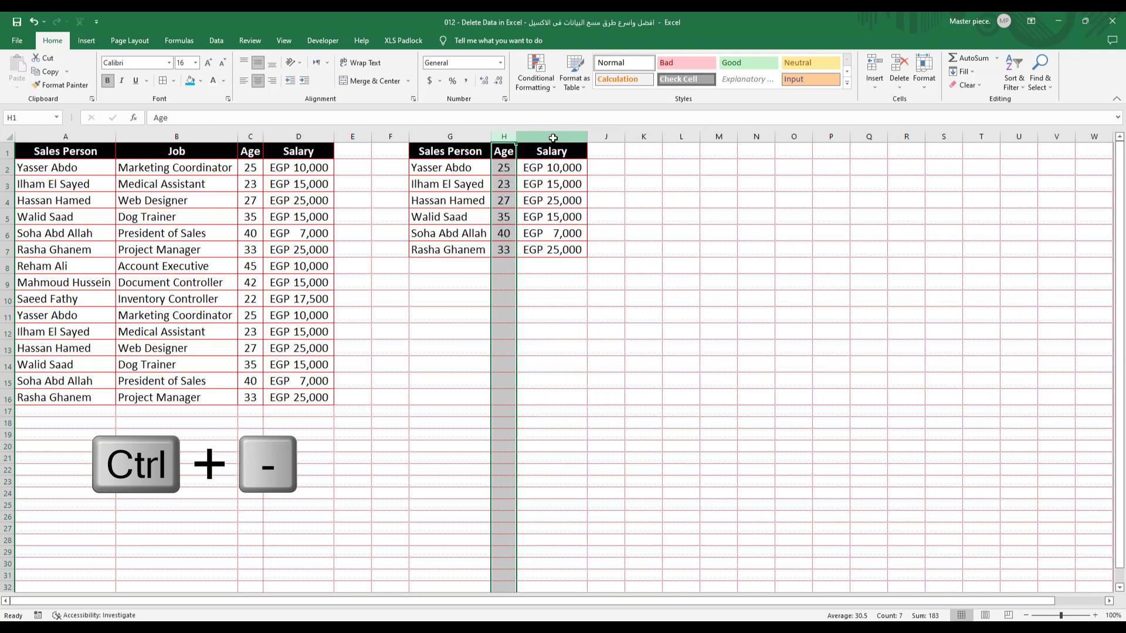
key("ctrl+z")
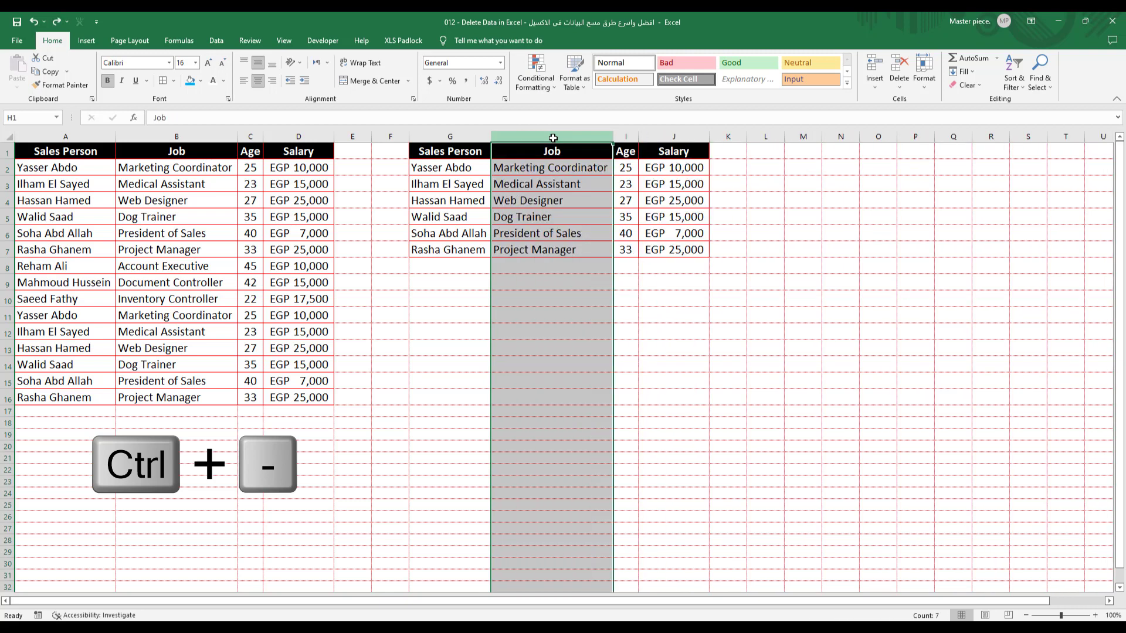
left_click(550, 168)
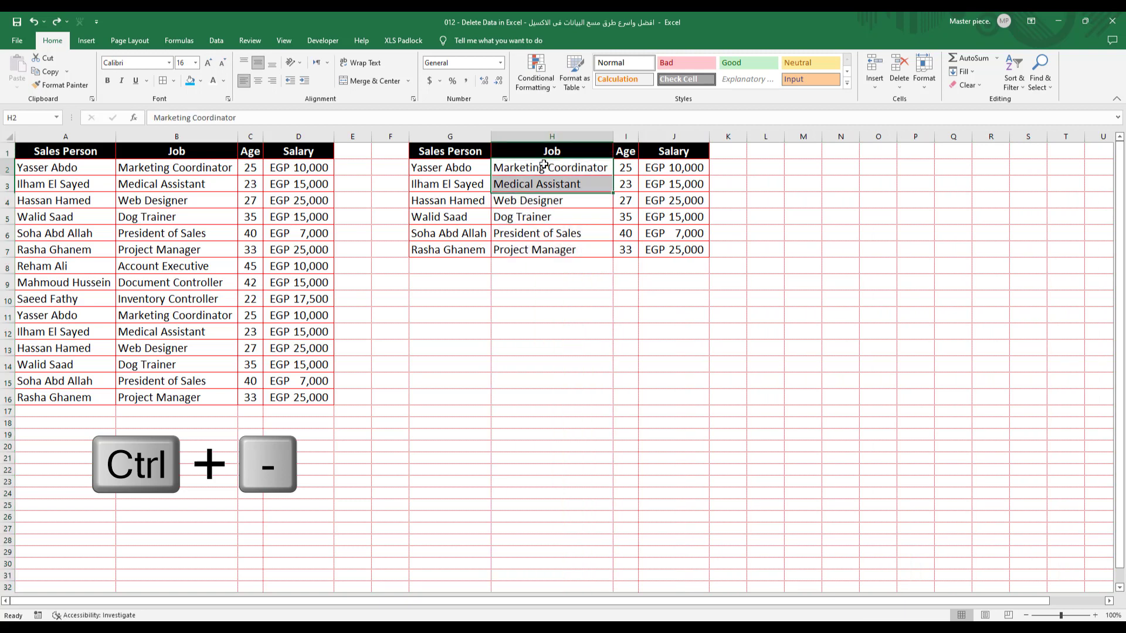
left_click(541, 197)
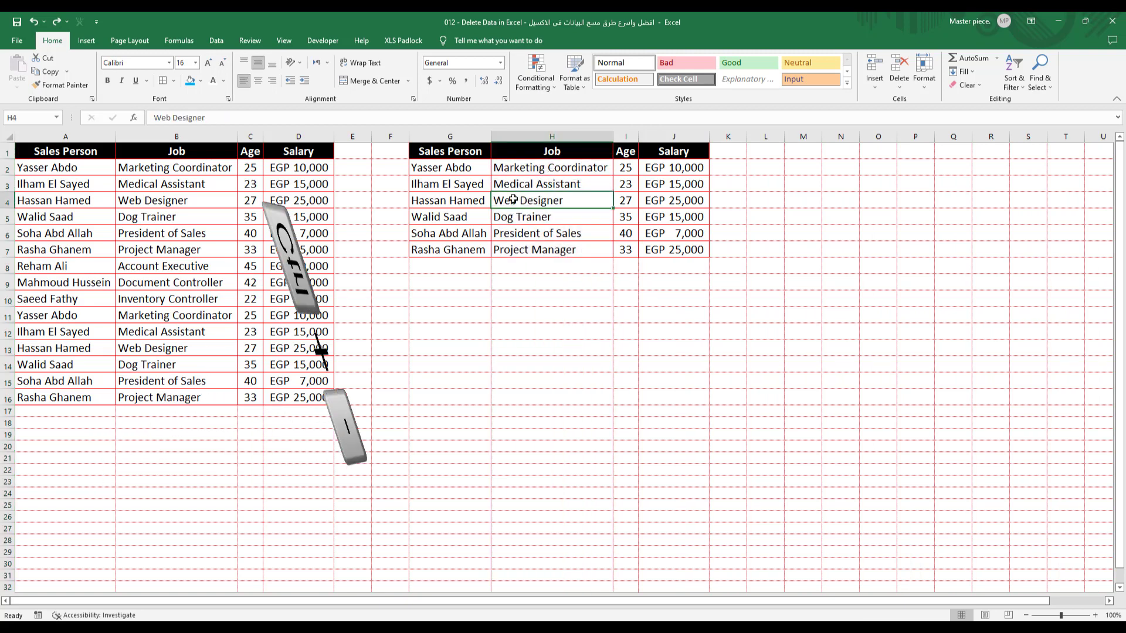
Delete worksheet row 3, the Medical Assistant record, with Ctrl+- and Entire row
left_click_drag(471, 189, 676, 186)
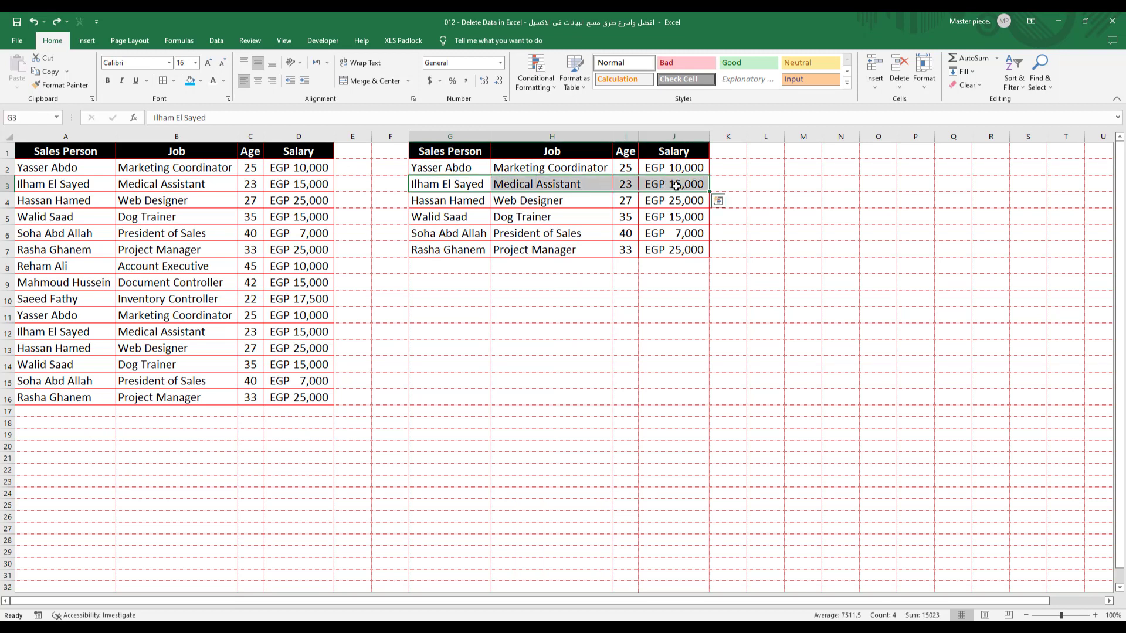
key("ctrl+minus")
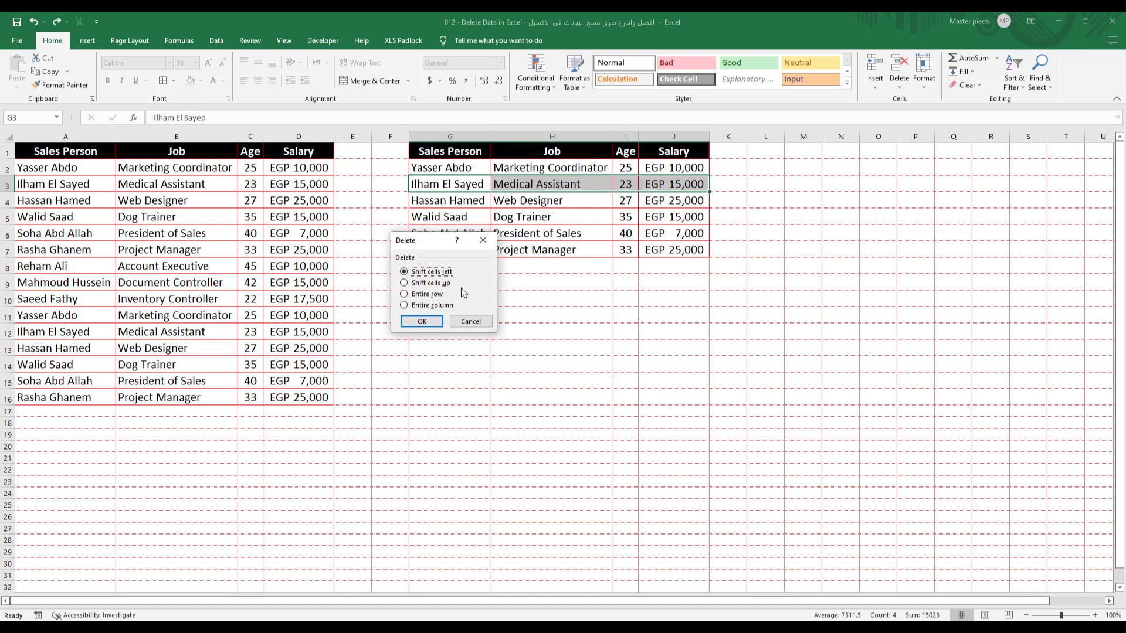
left_click(404, 294)
left_click(422, 321)
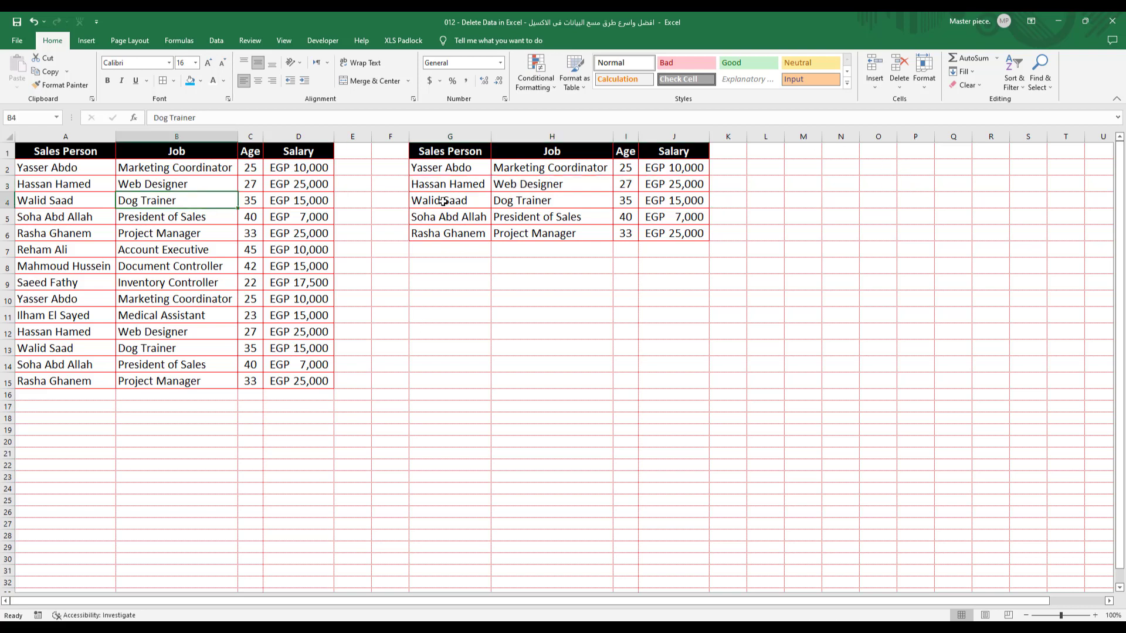
left_click(528, 200)
Select column headers G to J and delete those columns with Ctrl+-
left_click(510, 216)
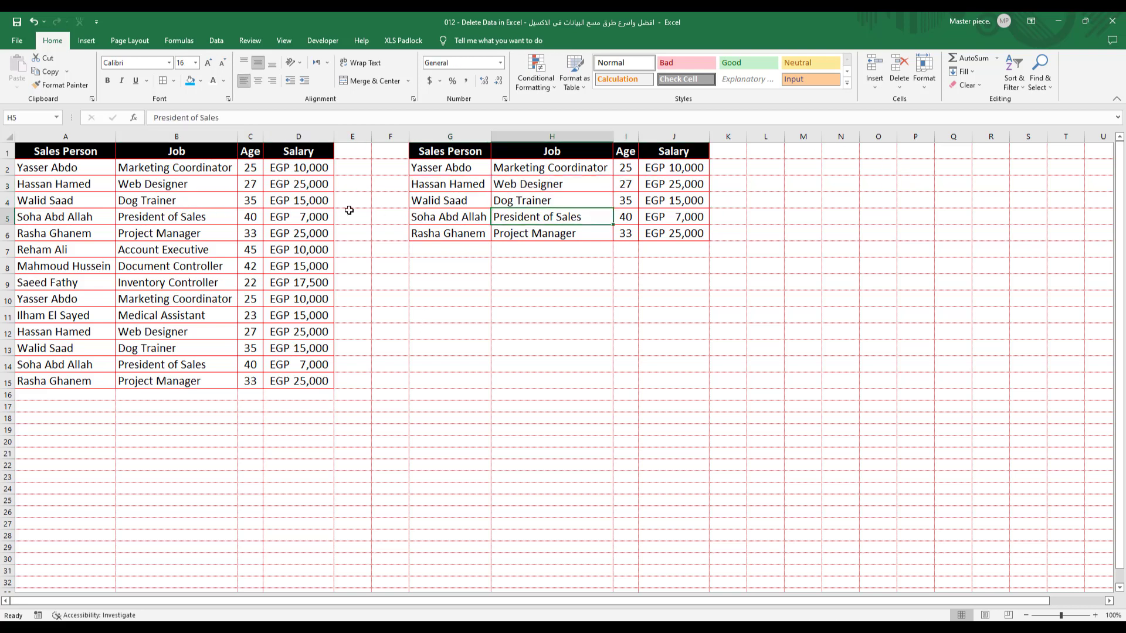
left_click_drag(450, 136, 674, 144)
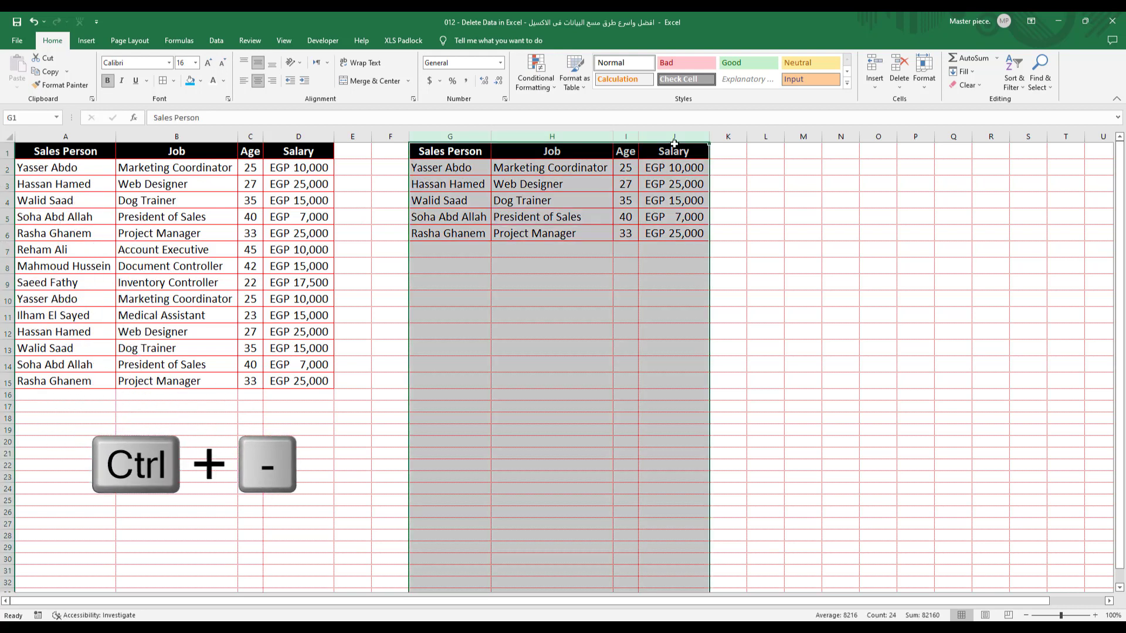
key("ctrl+minus")
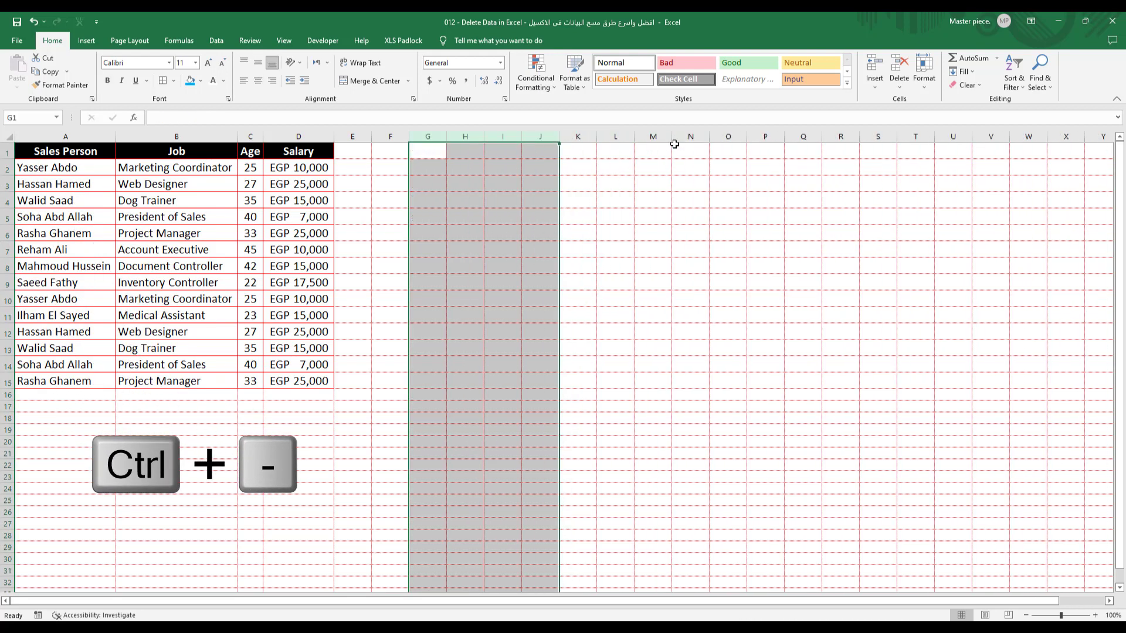
left_click(374, 201)
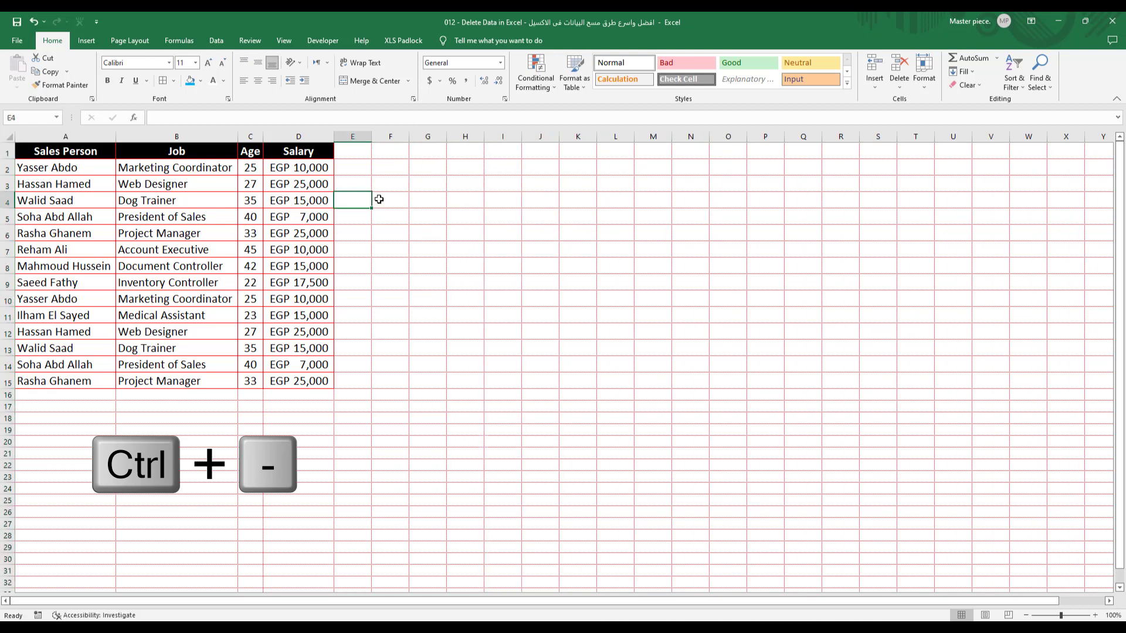
Highlight the Web Designer, President of Sales and Document Controller records with a blue fill
left_click(229, 233)
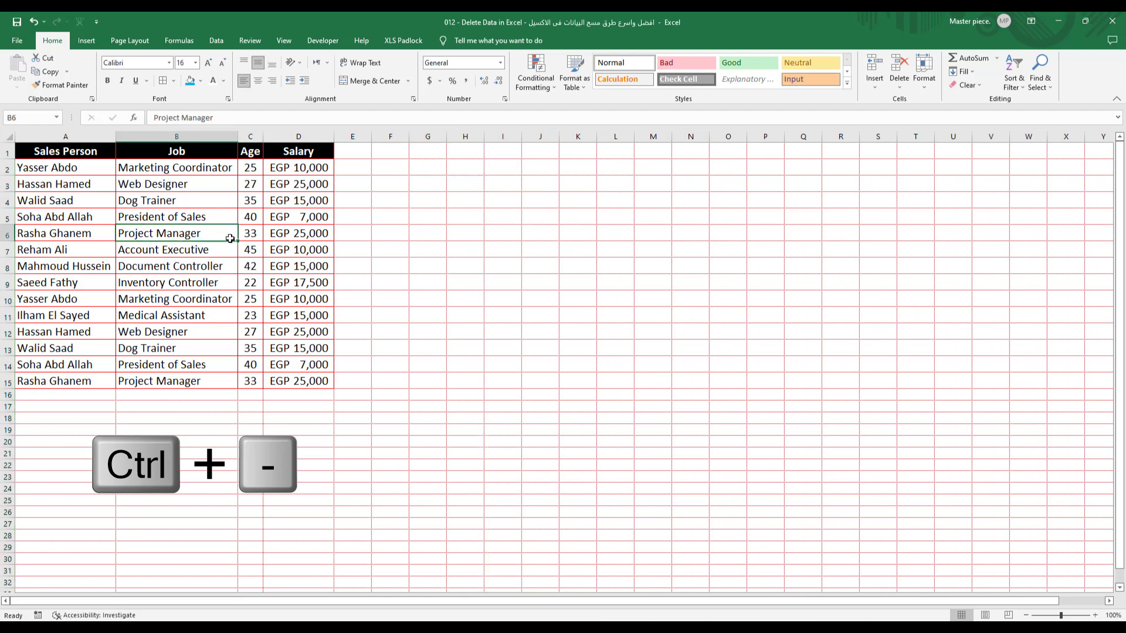
left_click(5, 218)
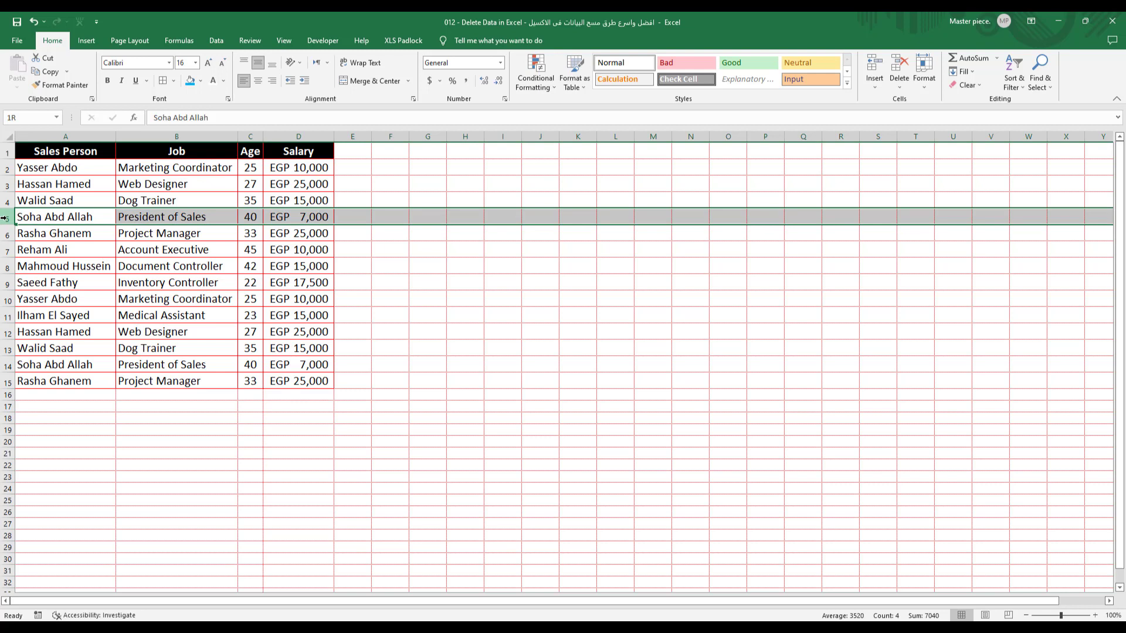
left_click(7, 183)
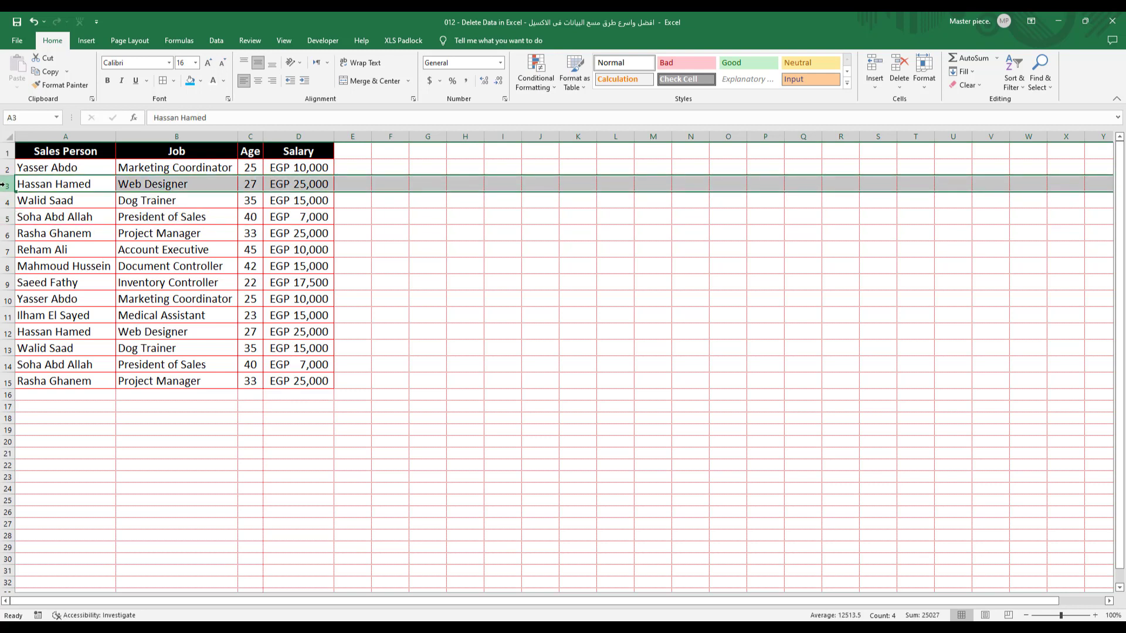
left_click(7, 217, "ctrl")
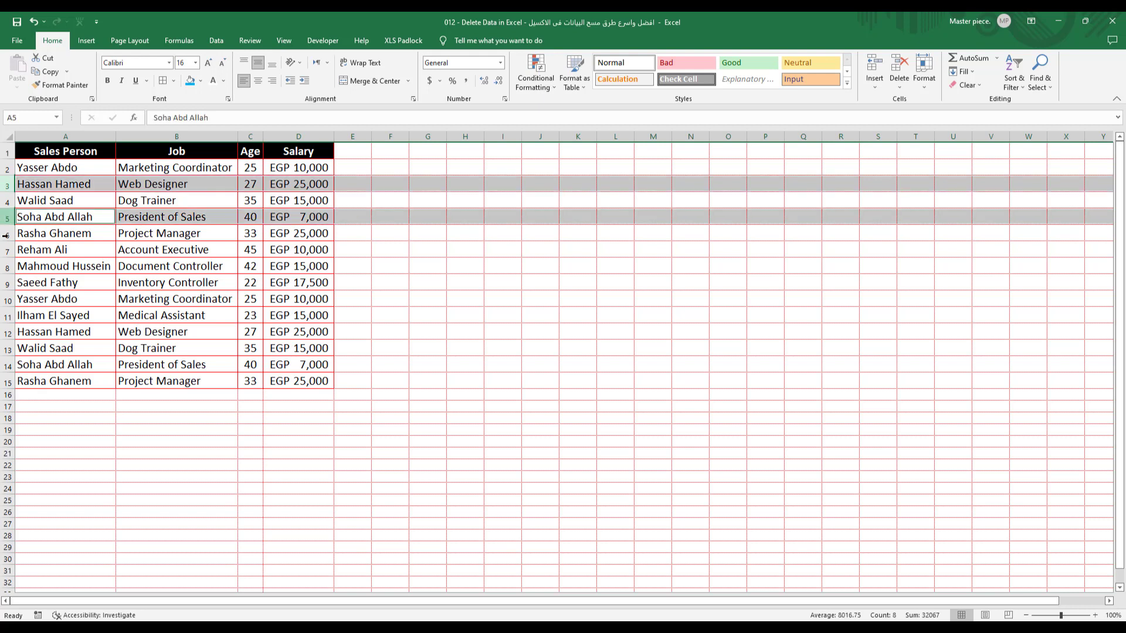
left_click(7, 265, "ctrl")
left_click_drag(97, 267, 299, 266)
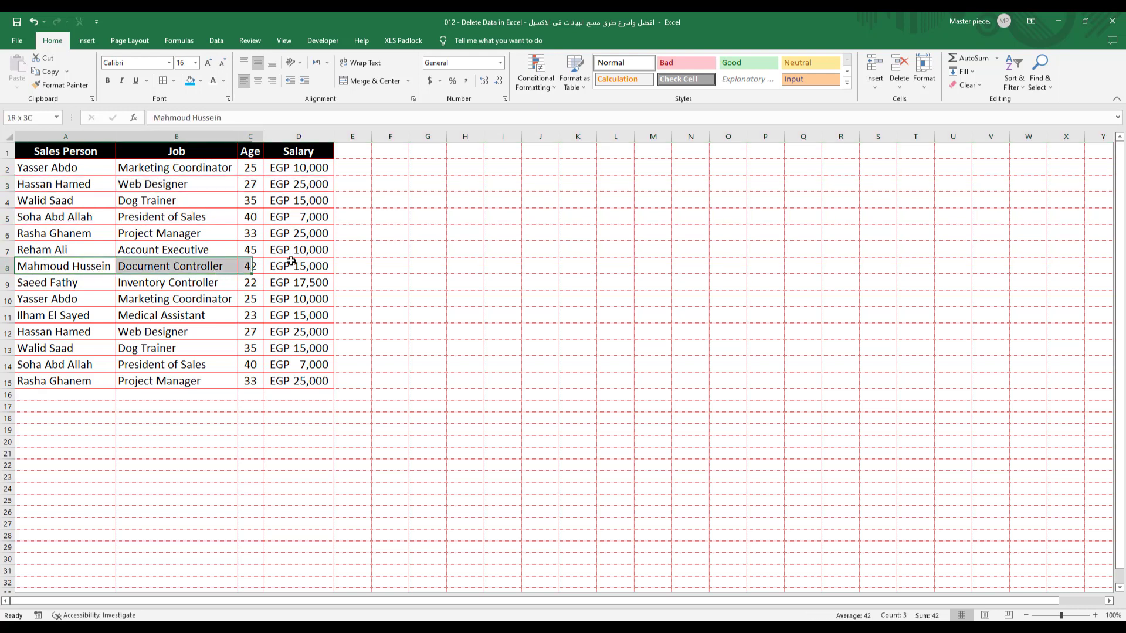
left_click(108, 218, "ctrl")
left_click_drag(143, 220, 299, 217)
left_click_drag(58, 184, 299, 183)
left_click(189, 82)
left_click(220, 316)
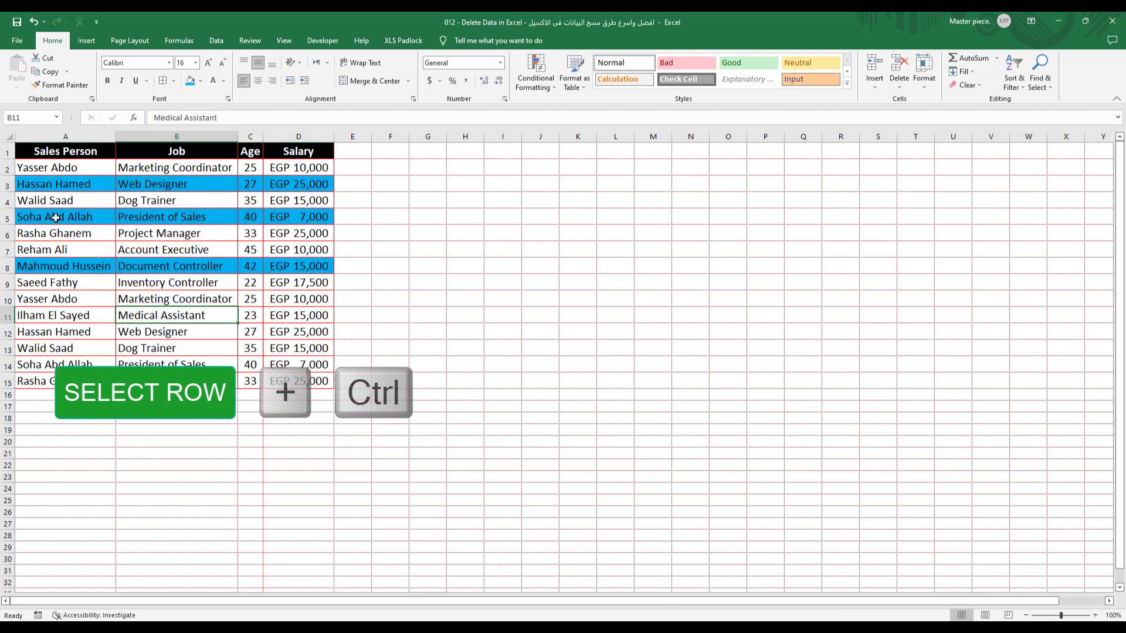
Ctrl-select rows 3, 5 and 8 and delete them from the right-click menu
left_click(3, 185)
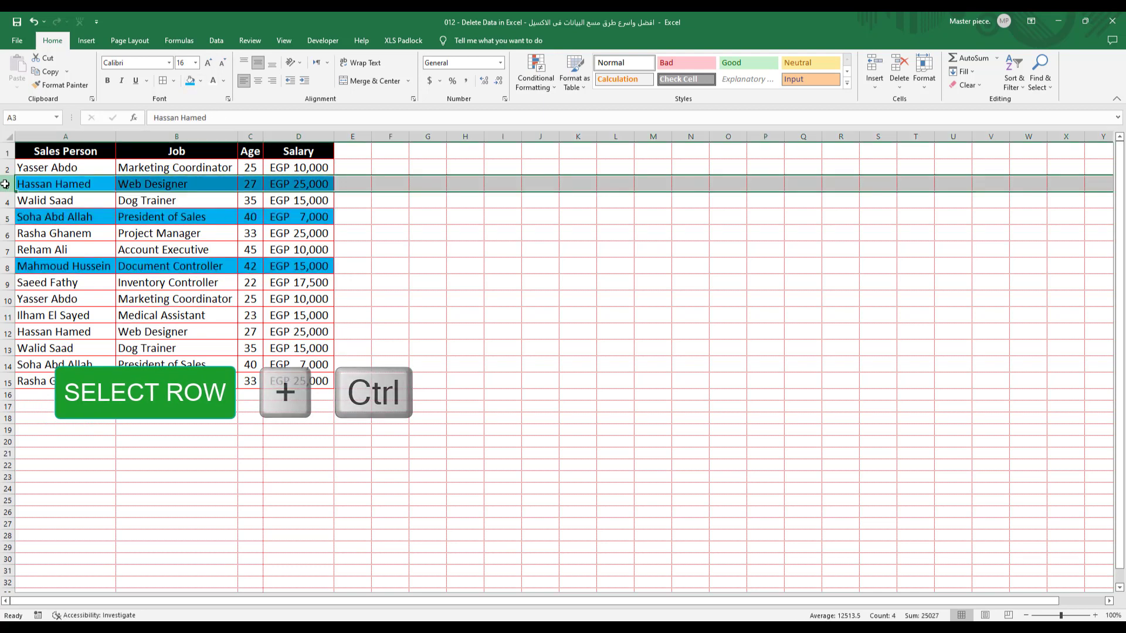
left_click(7, 217, "ctrl")
left_click(5, 266, "ctrl")
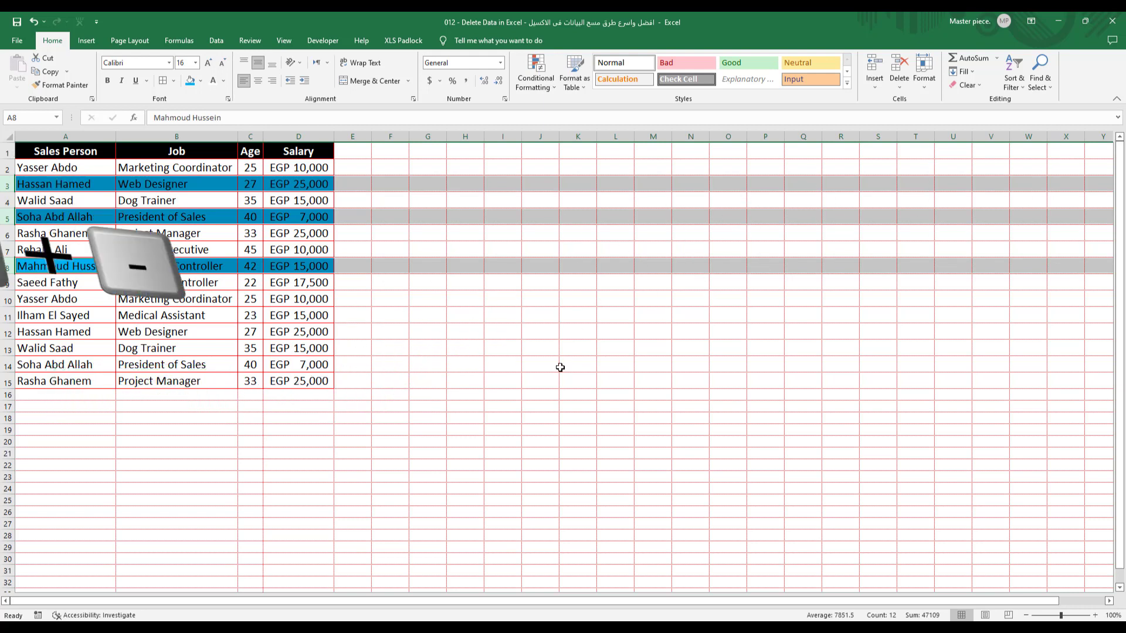
right_click(207, 269)
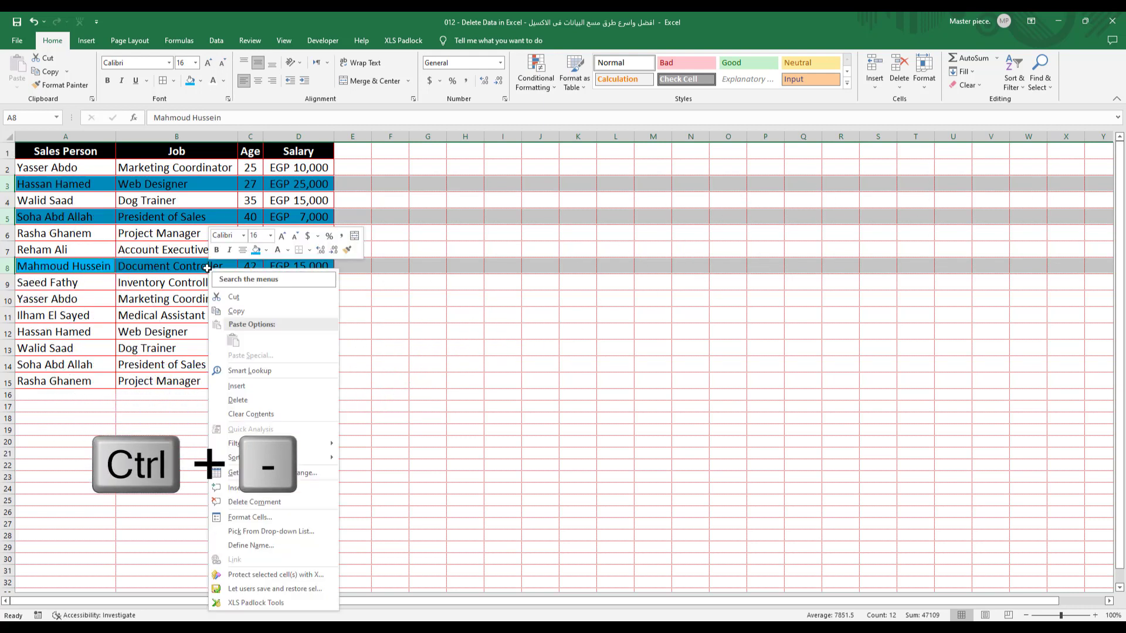
left_click(235, 400)
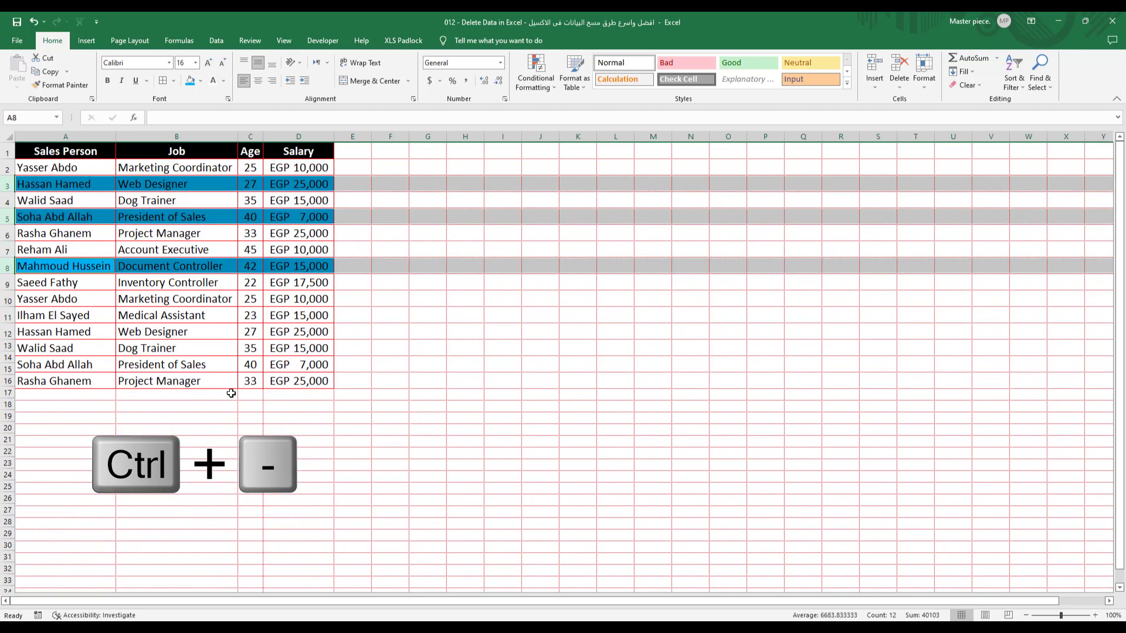
Ctrl-select the Job (B) and Salary (D) columns and delete both with Ctrl+-
left_click(199, 302)
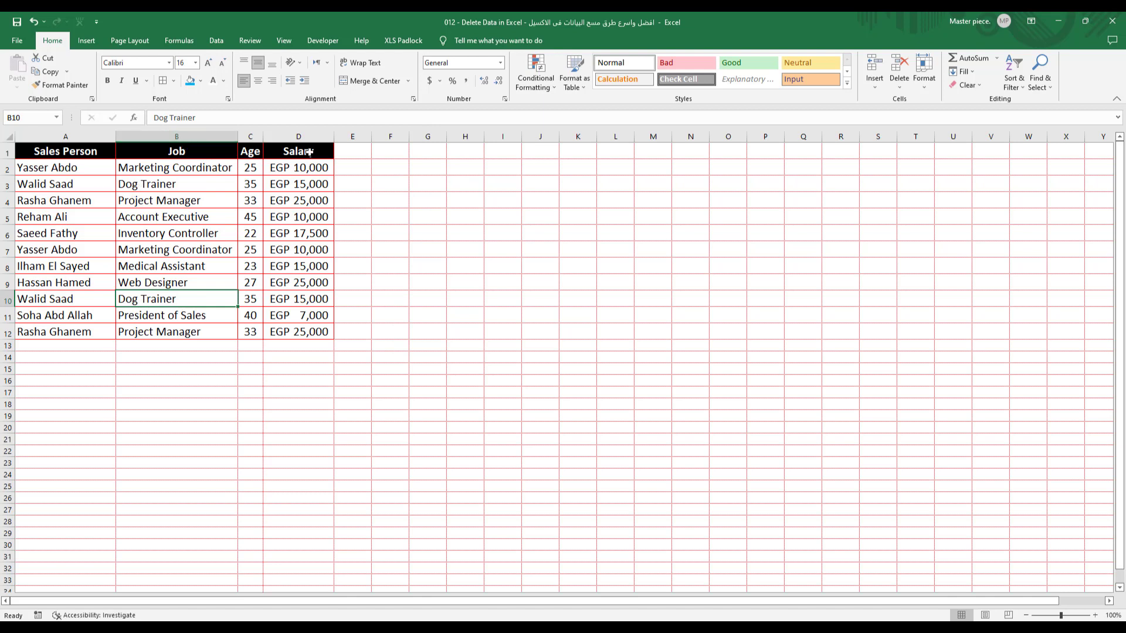
left_click(268, 137)
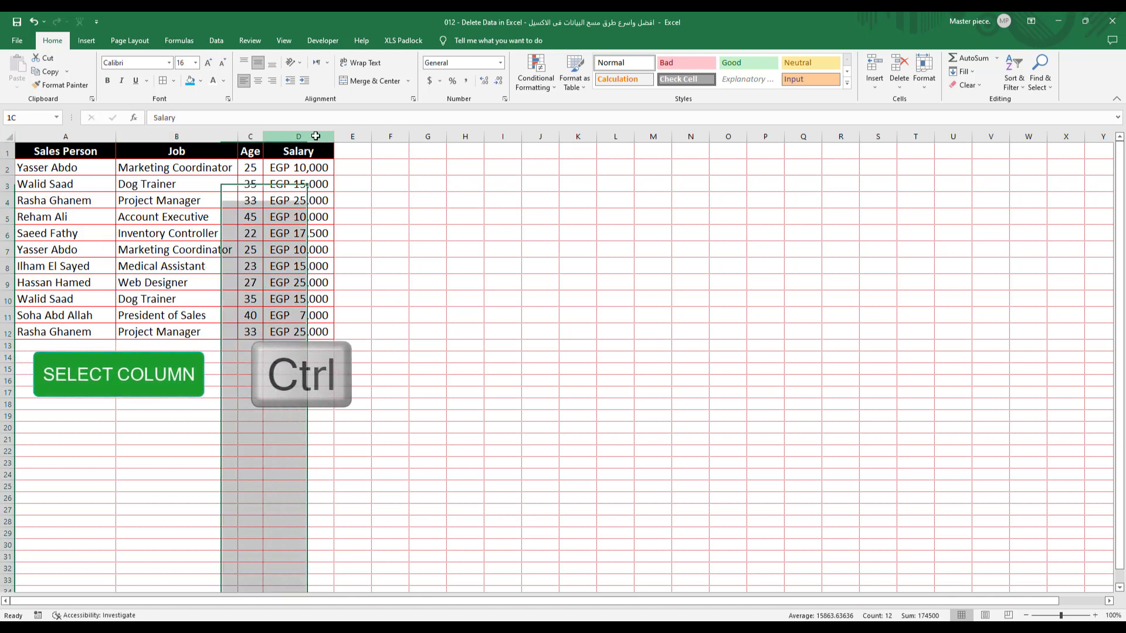
left_click(176, 136, "ctrl")
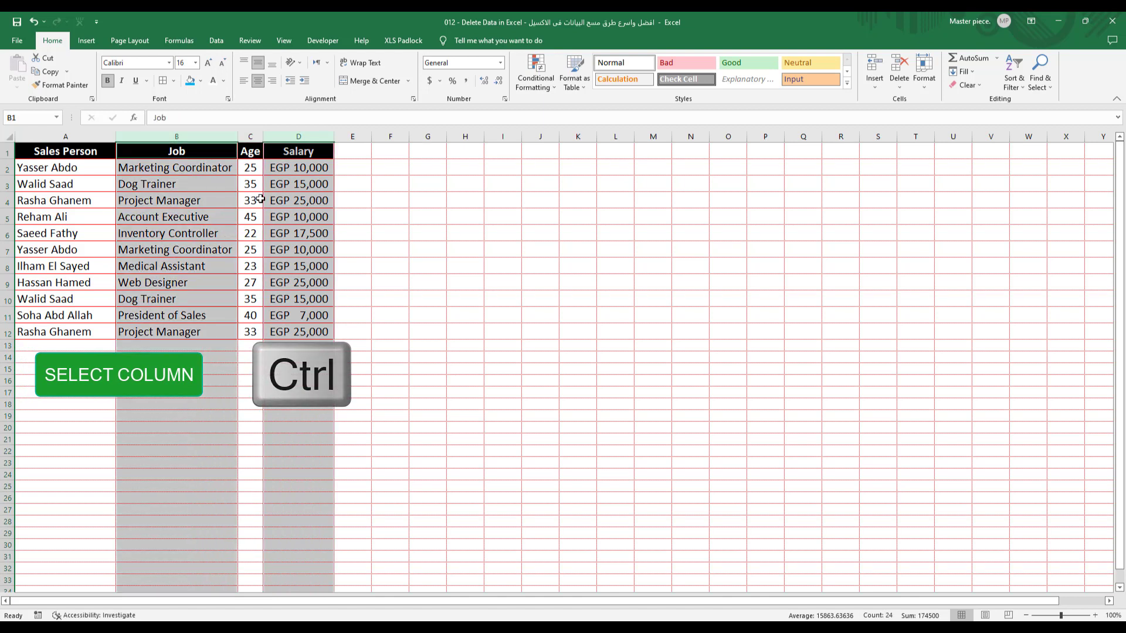
left_click(194, 139)
left_click(194, 249)
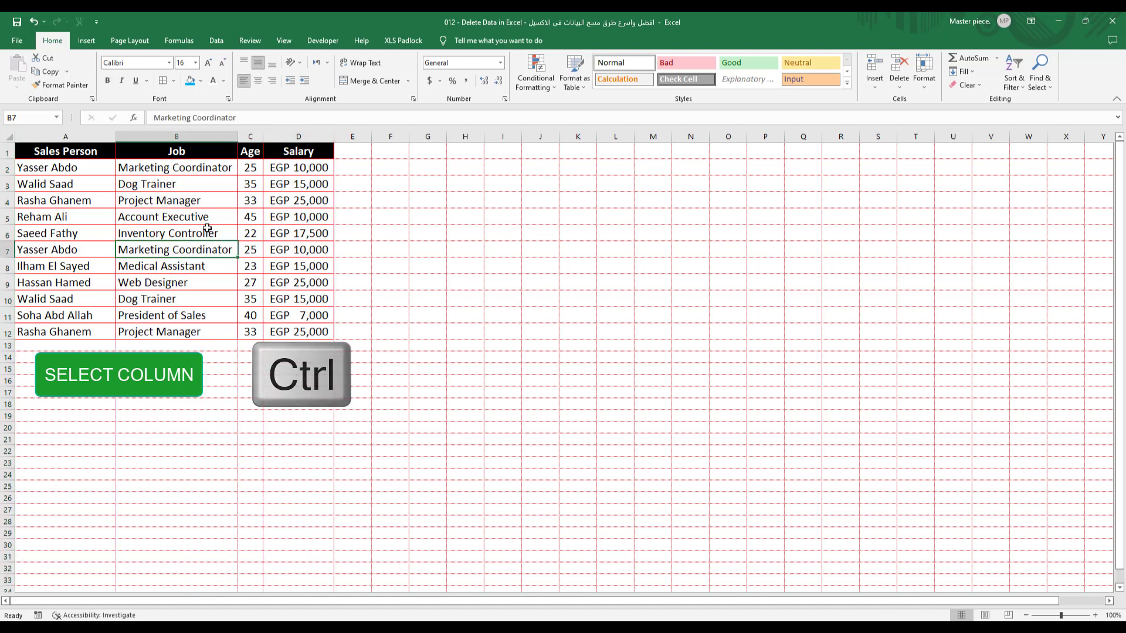
left_click(184, 135)
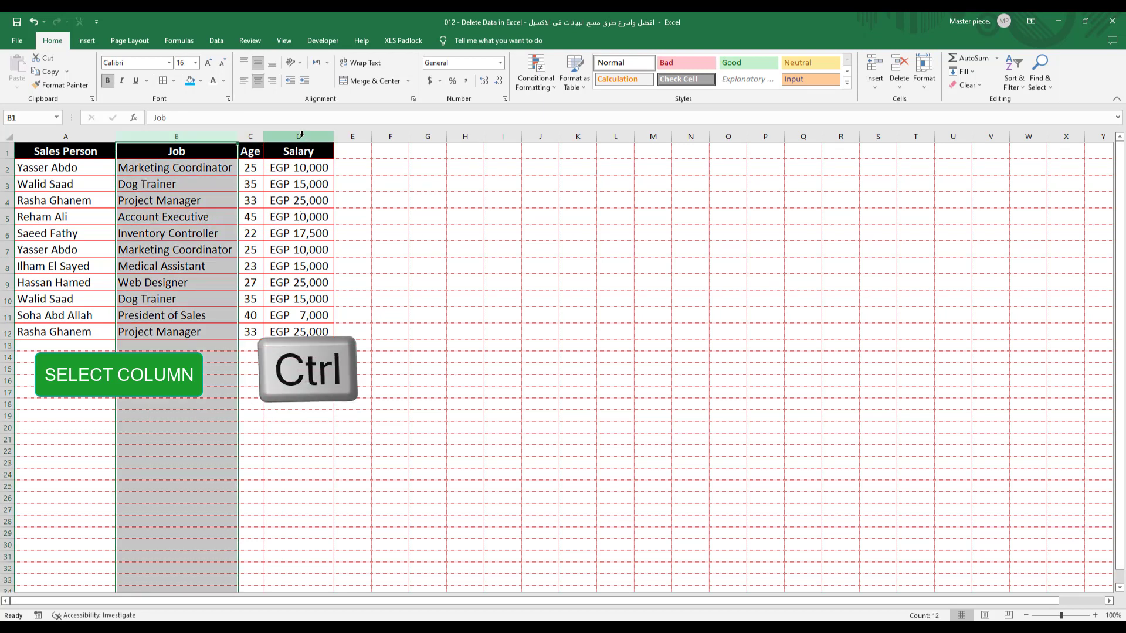
left_click(301, 136, "ctrl")
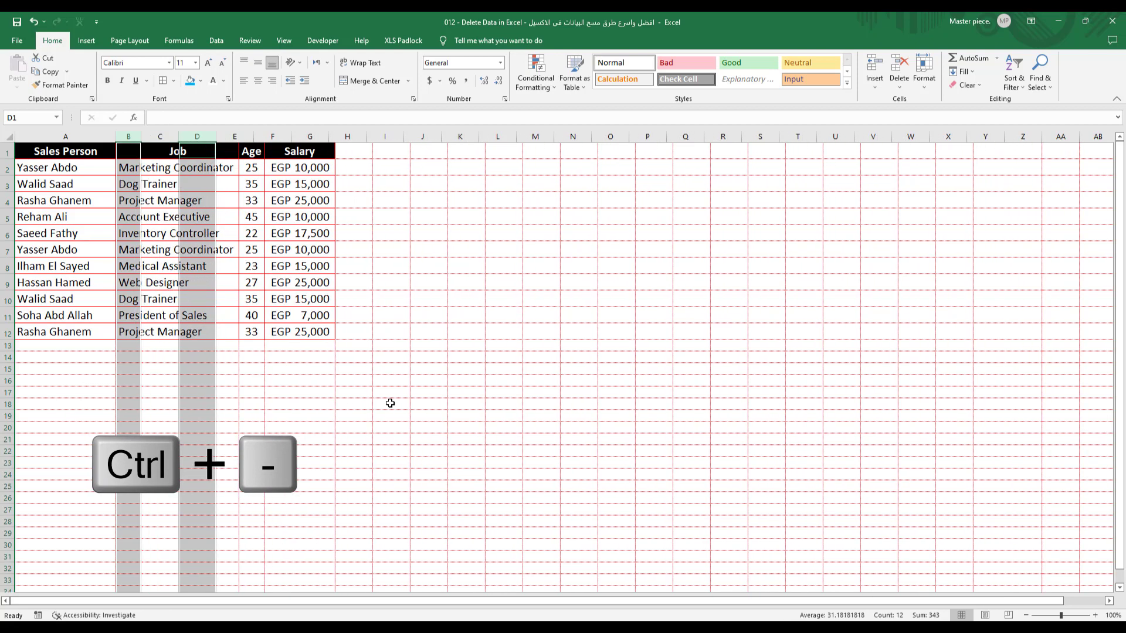
key("ctrl+minus")
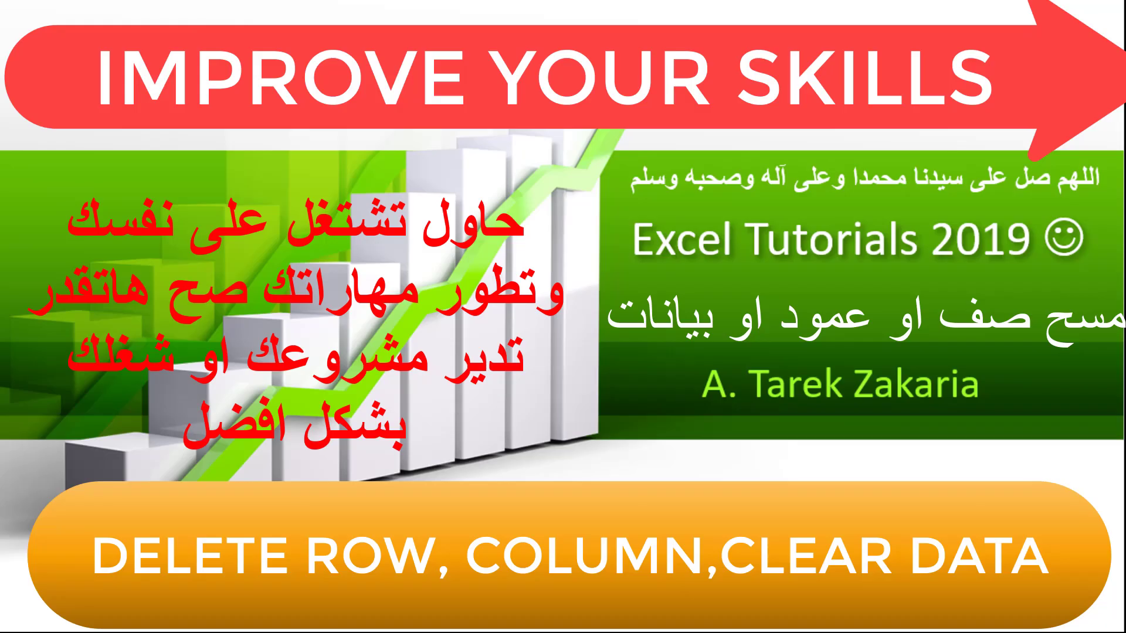